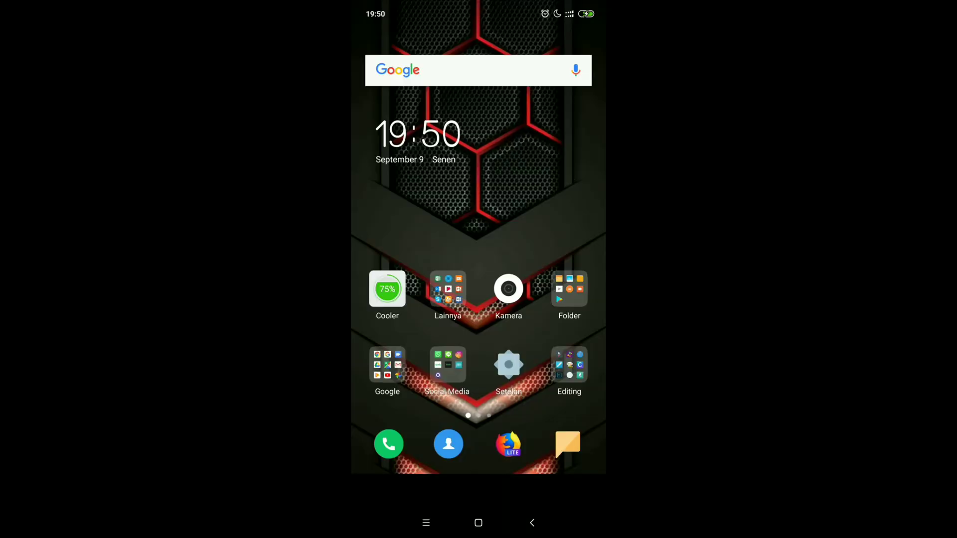
# Launch PicSay Pro from the Editing folder and start getting a picture.
pyautogui.click(569, 364)
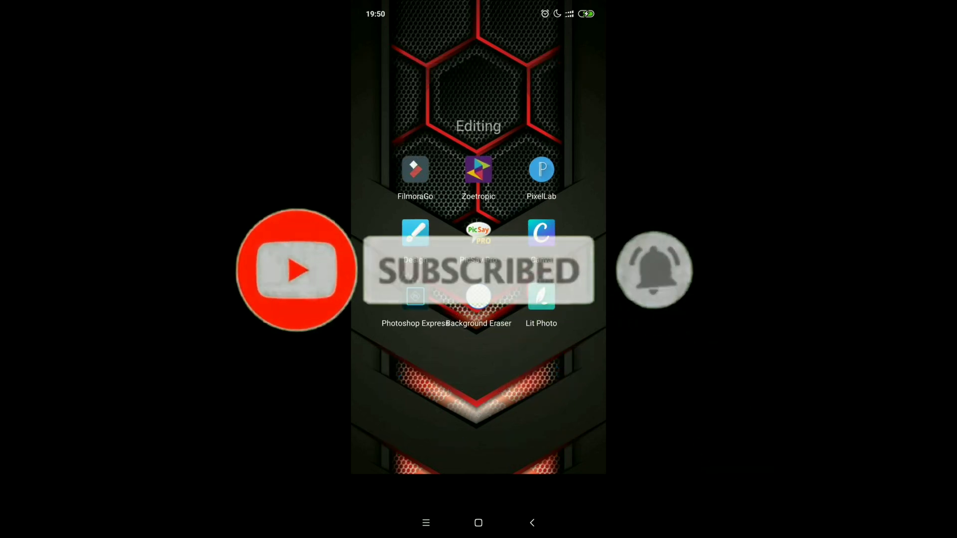
pyautogui.click(479, 232)
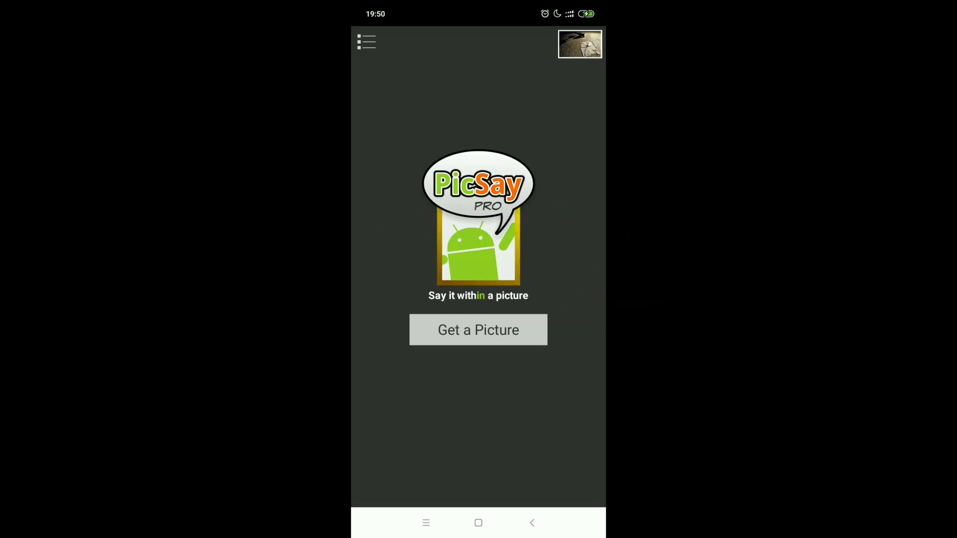
pyautogui.click(479, 330)
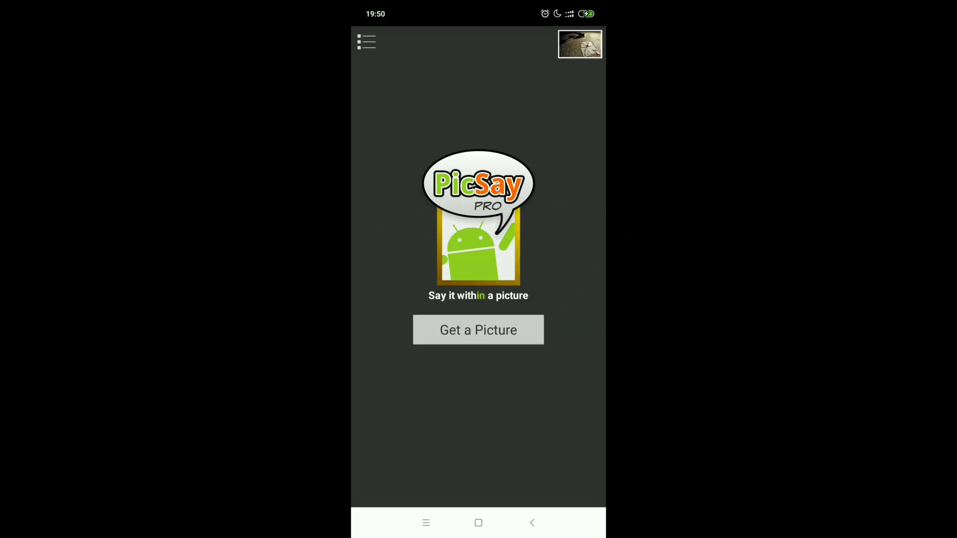
# Import a picture through the Galeri picker, browsing by Album.
pyautogui.click(436, 306)
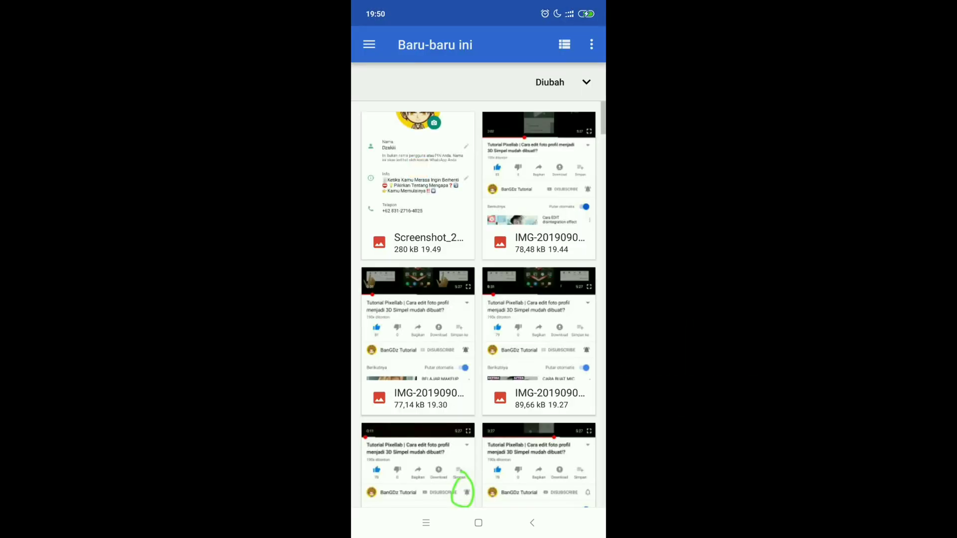
pyautogui.click(368, 45)
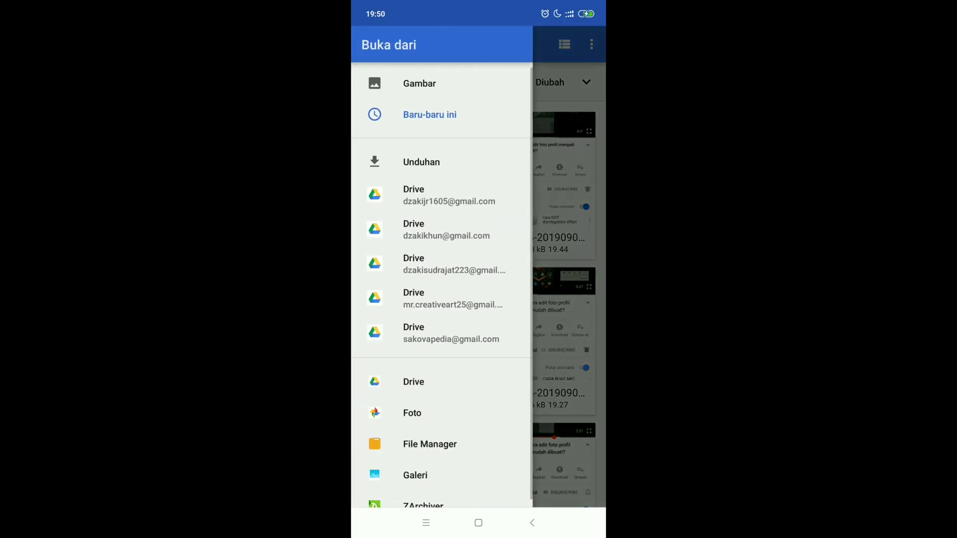
pyautogui.click(415, 475)
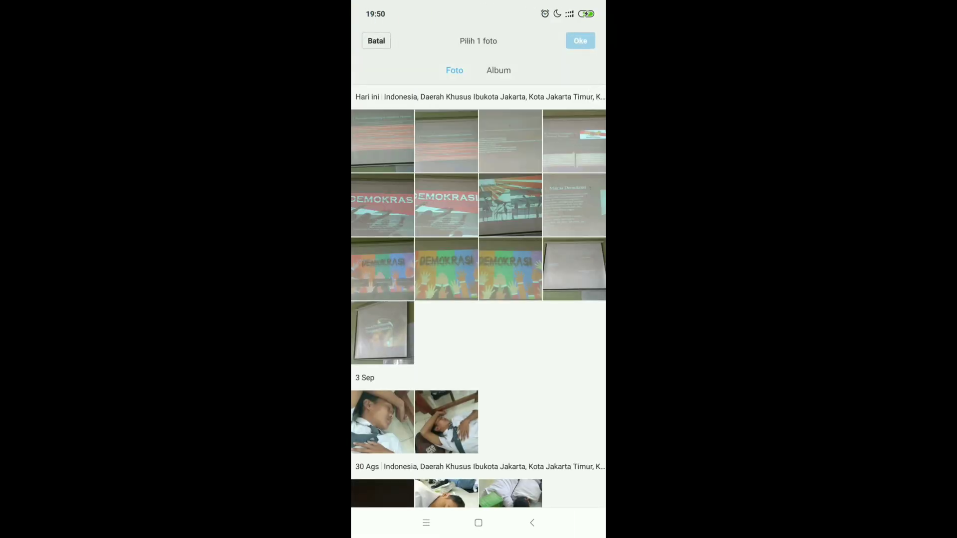
pyautogui.click(498, 70)
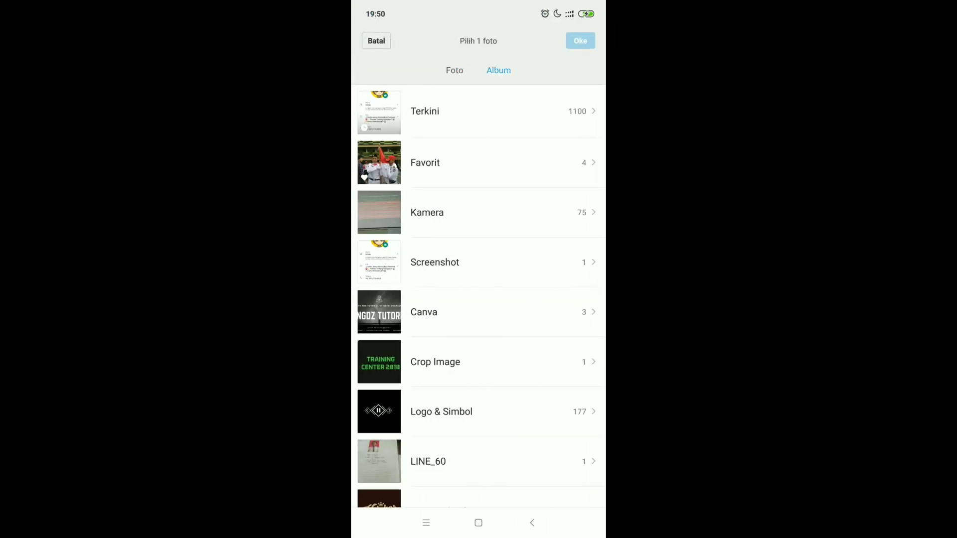
# Open the album and load the hammer and shattered playing cards photo.
pyautogui.scroll(-1, 478, 296)
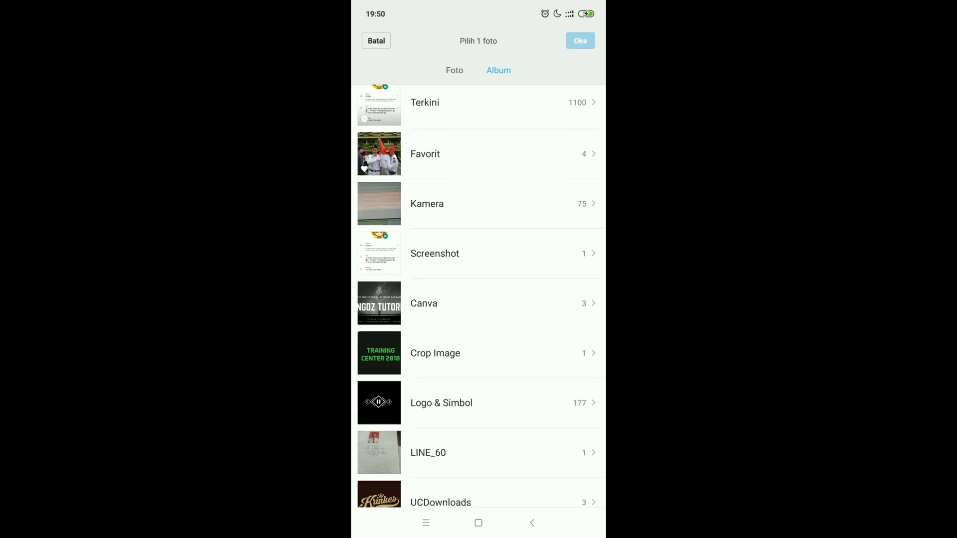
pyautogui.scroll(-2, 478, 296)
pyautogui.scroll(-2, 478, 296)
pyautogui.scroll(-3, 479, 296)
pyautogui.scroll(-3, 478, 296)
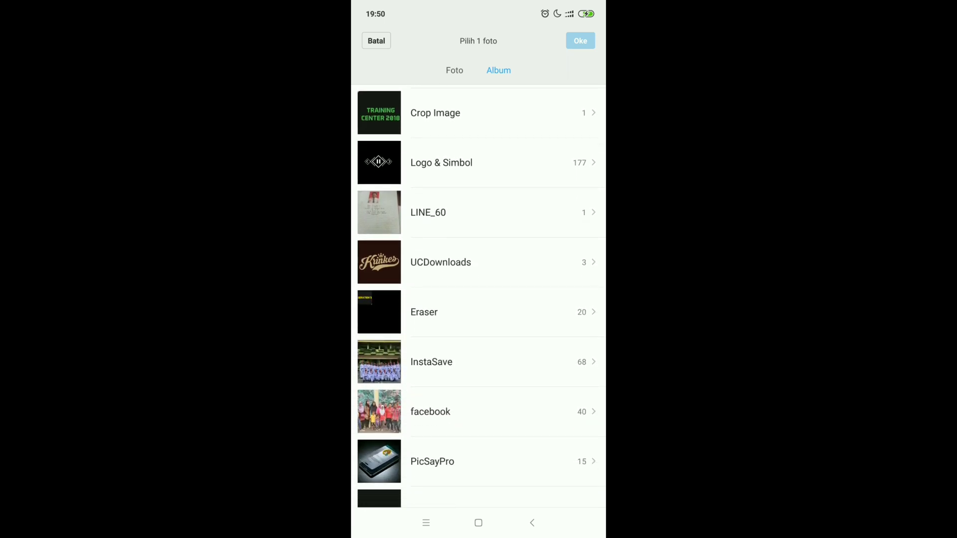
pyautogui.scroll(-4, 479, 296)
pyautogui.scroll(-2, 478, 296)
pyautogui.scroll(-2, 479, 296)
pyautogui.scroll(-2, 479, 296)
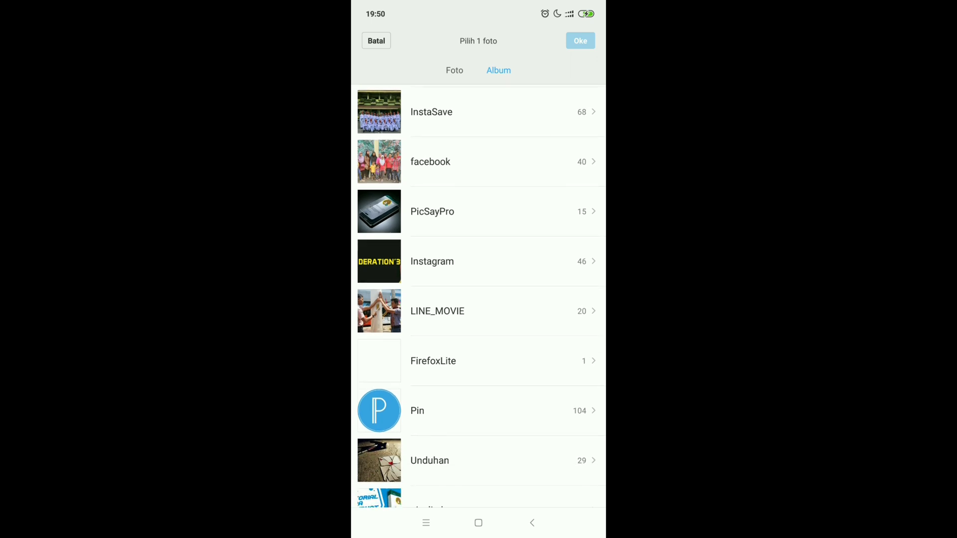
pyautogui.scroll(-1, 478, 296)
pyautogui.click(479, 421)
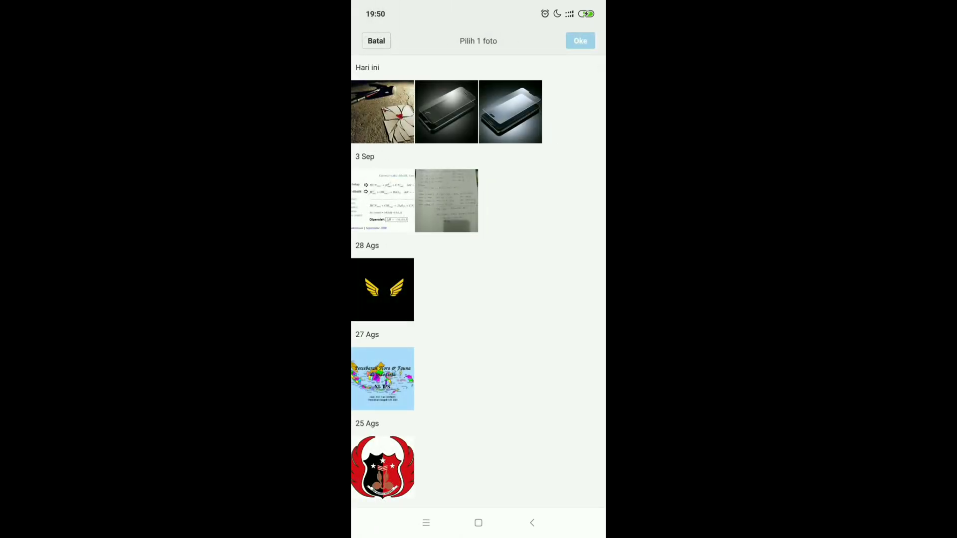
pyautogui.click(382, 111)
pyautogui.click(580, 41)
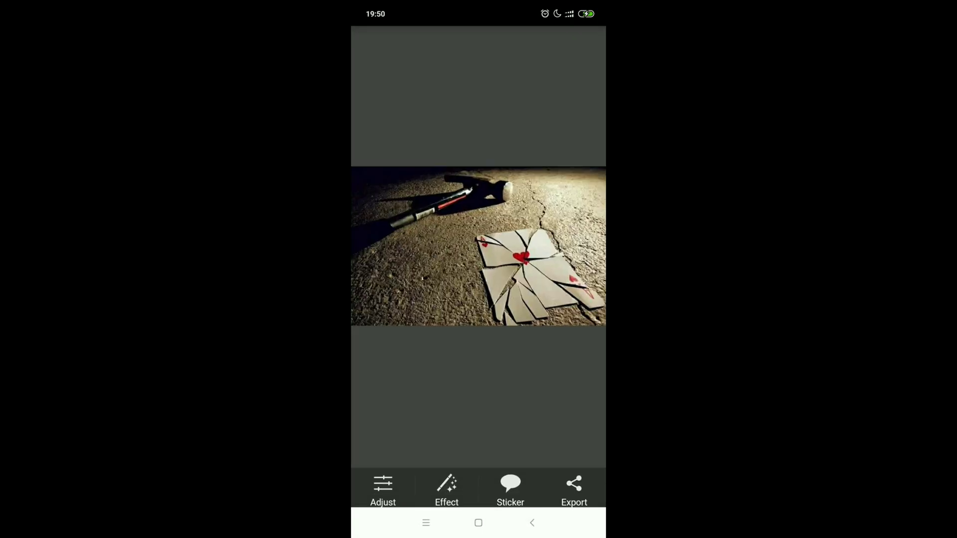
# Insert the WhatsApp profile screenshot from recent files with the Insert Picture effect.
pyautogui.click(446, 487)
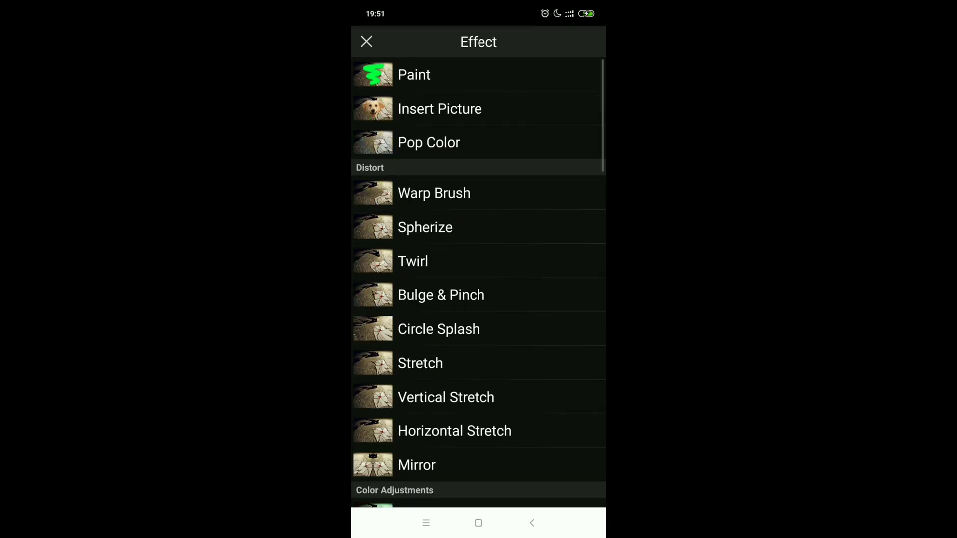
pyautogui.click(439, 109)
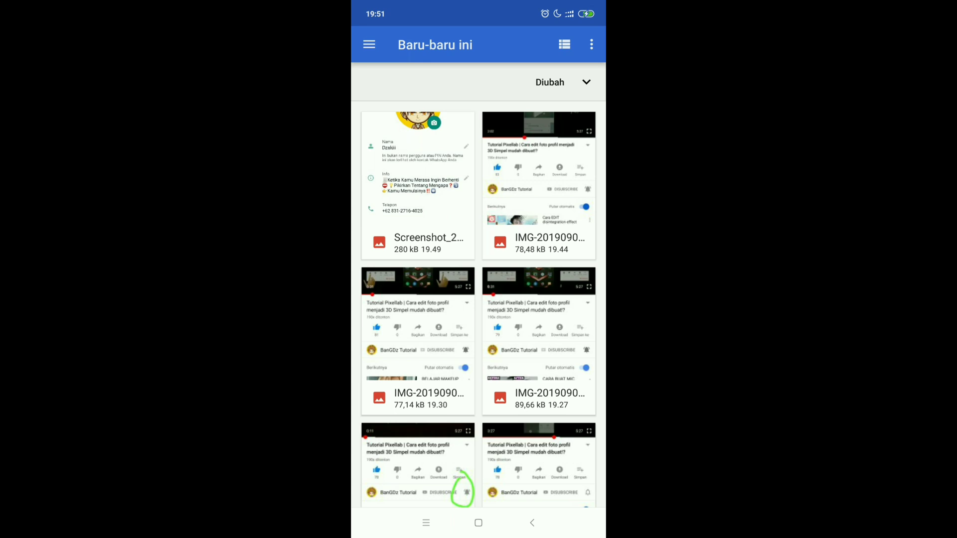
pyautogui.click(418, 184)
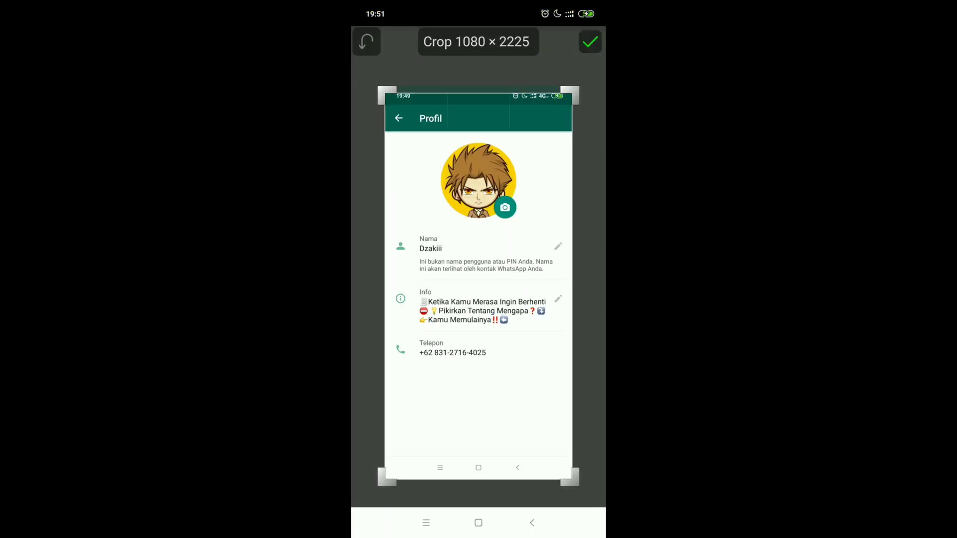
# Crop the screenshot to about 1080 × 1559, dropping status bar and blank bottom, and place it.
pyautogui.moveTo(479, 95); pyautogui.dragTo(478, 106)
pyautogui.moveTo(479, 479); pyautogui.dragTo(478, 375)
pyautogui.click(590, 42)
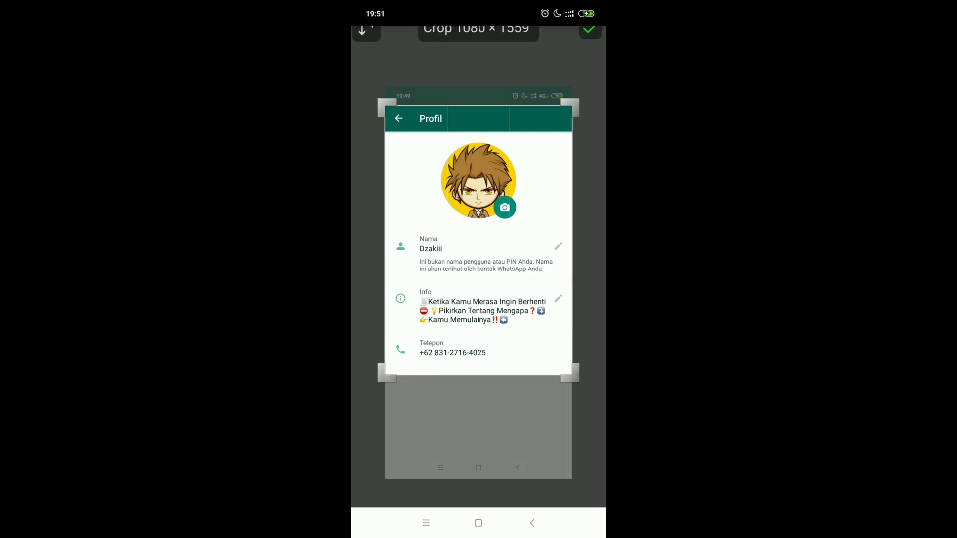
# Centre the screenshot over the broken cards, tilted about 15° counter-clockwise.
pyautogui.scroll(1, 479, 267)
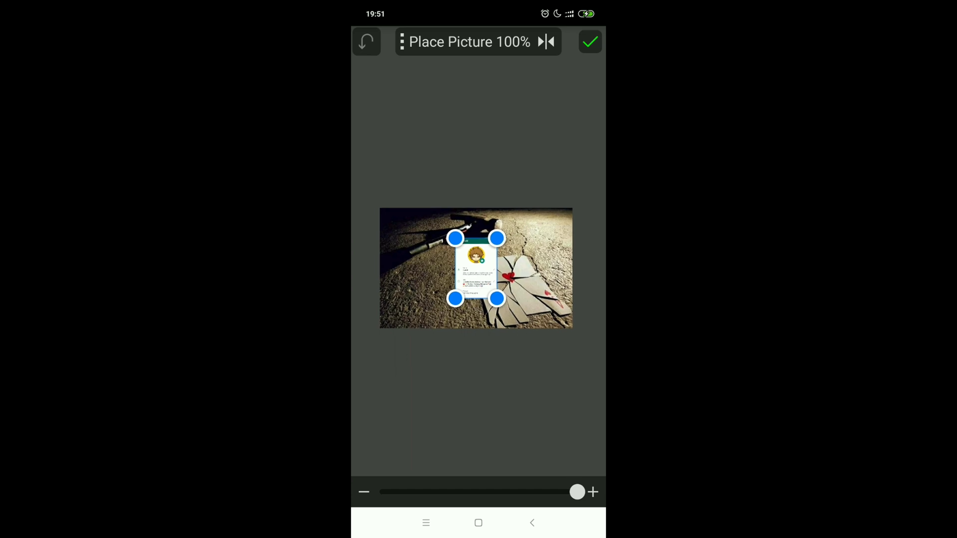
pyautogui.scroll(1, 478, 267)
pyautogui.scroll(2, 479, 266)
pyautogui.scroll(2, 479, 266)
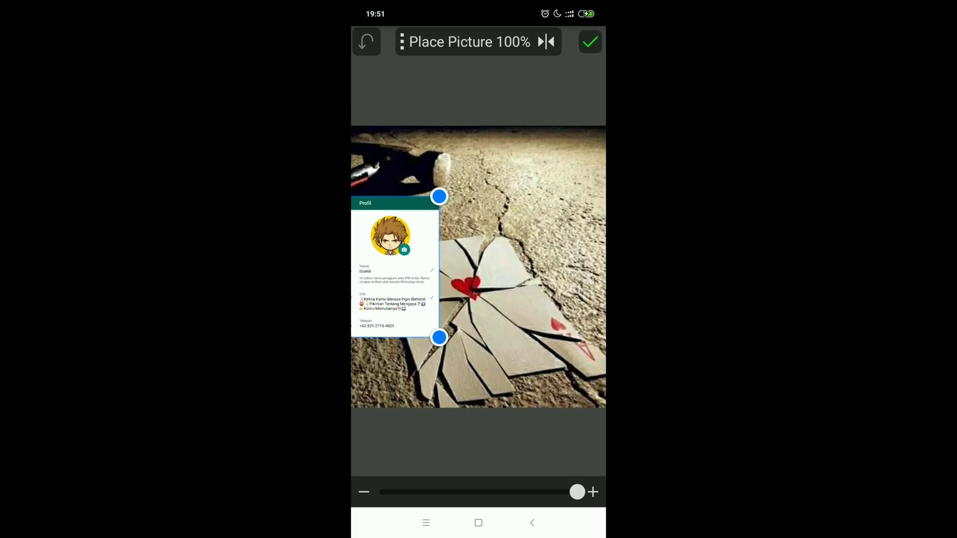
pyautogui.moveTo(390, 251); pyautogui.dragTo(448, 301)
pyautogui.moveTo(497, 372); pyautogui.dragTo(512, 357)
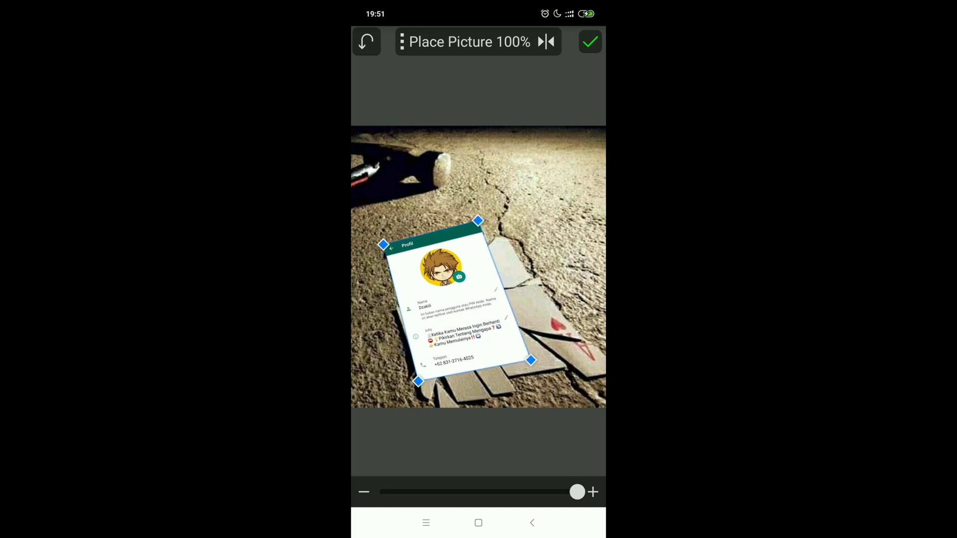
pyautogui.moveTo(448, 301)
pyautogui.mouseDown()
pyautogui.moveTo(471, 299)
pyautogui.moveTo(480, 311)
pyautogui.moveTo(456, 307)
pyautogui.mouseUp()
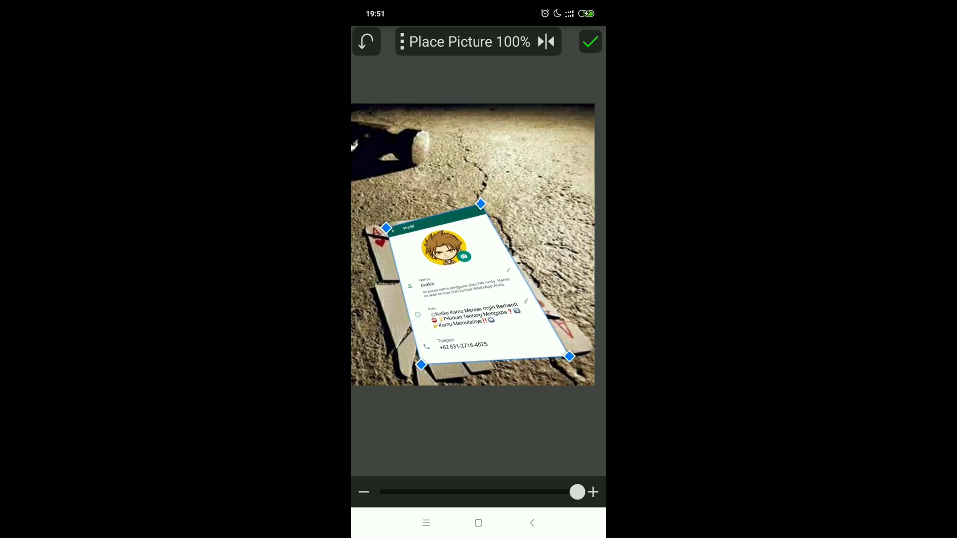
# Pull the screenshot's corners outward for perspective, checking at 68% opacity.
pyautogui.moveTo(568, 380); pyautogui.dragTo(598, 376)
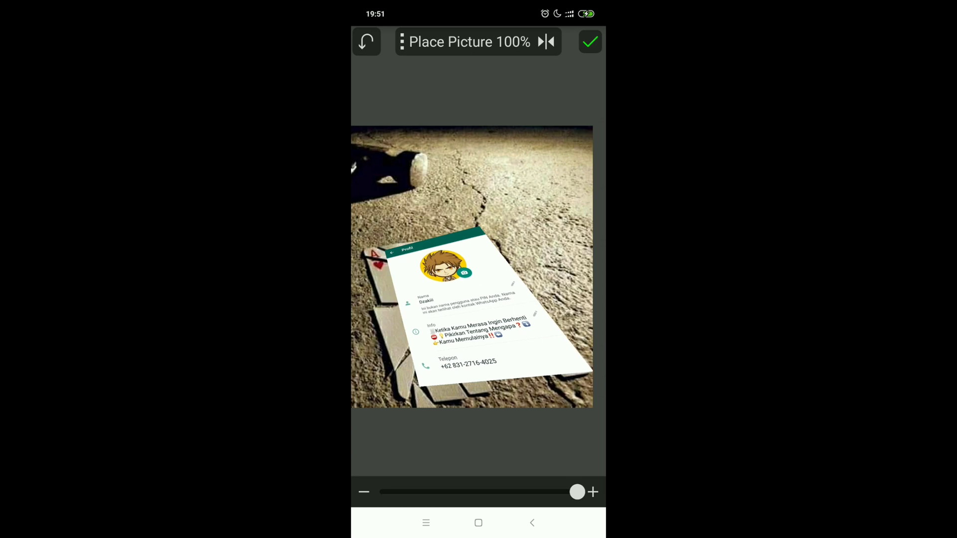
pyautogui.moveTo(420, 387); pyautogui.dragTo(395, 420)
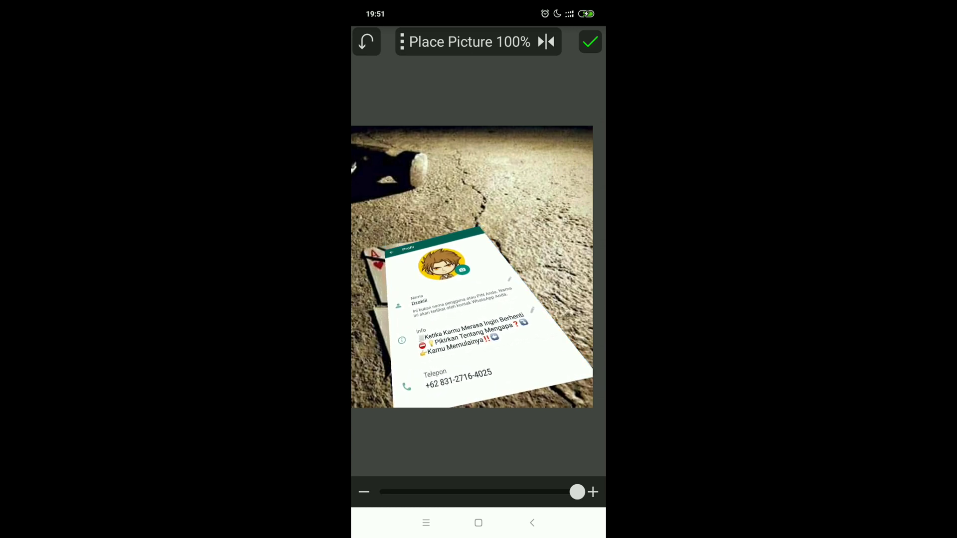
pyautogui.moveTo(384, 251); pyautogui.dragTo(364, 252)
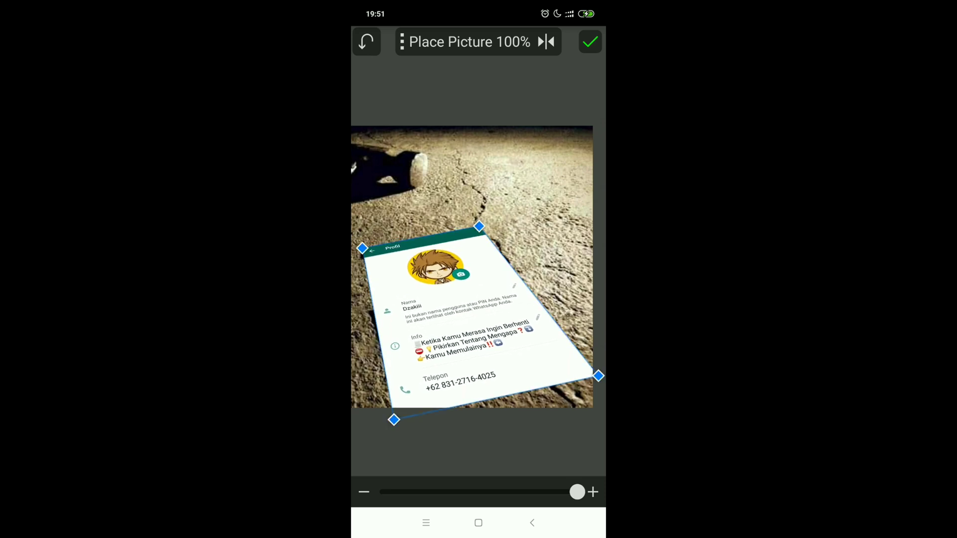
pyautogui.moveTo(577, 492); pyautogui.dragTo(514, 492)
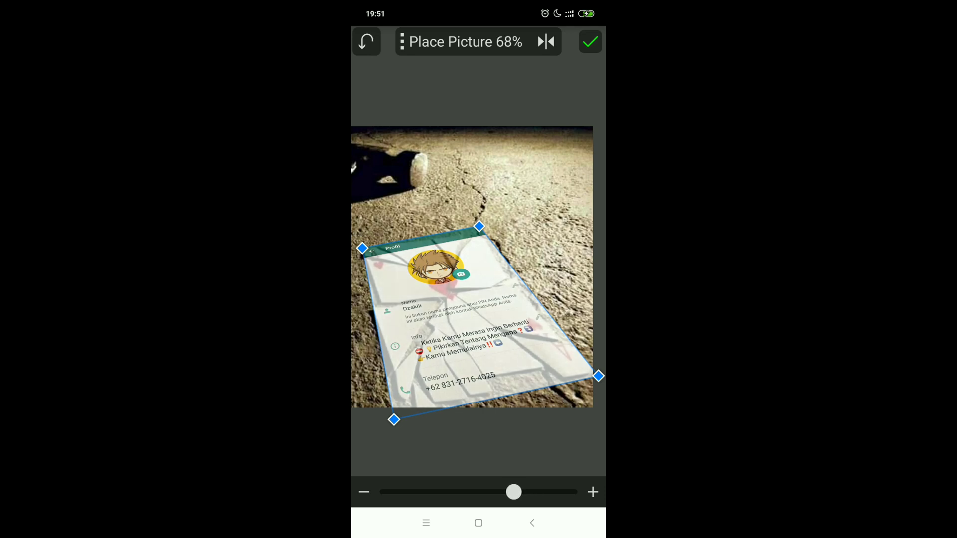
pyautogui.moveTo(394, 420); pyautogui.dragTo(396, 419)
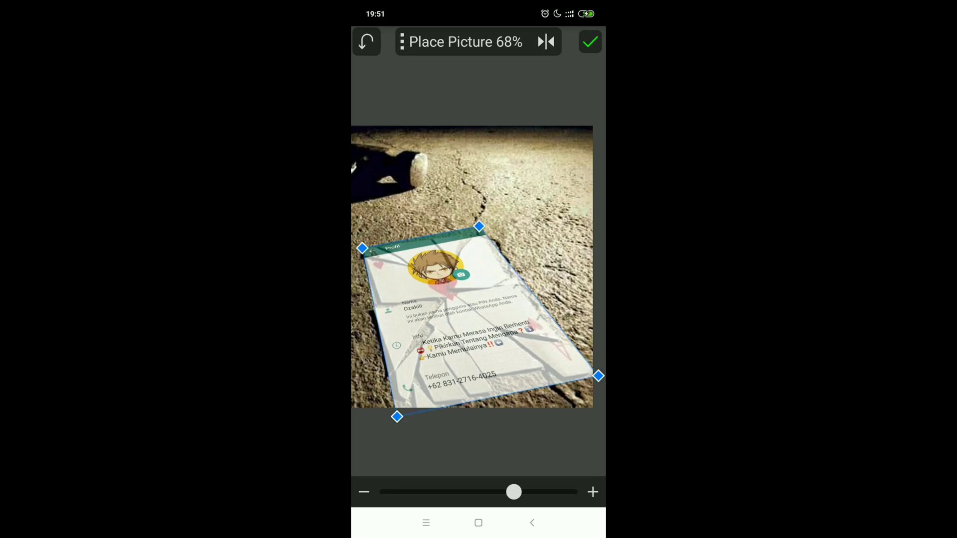
# Set the screenshot to 100% opacity and zoom out to check placement.
pyautogui.moveTo(514, 492); pyautogui.dragTo(578, 492)
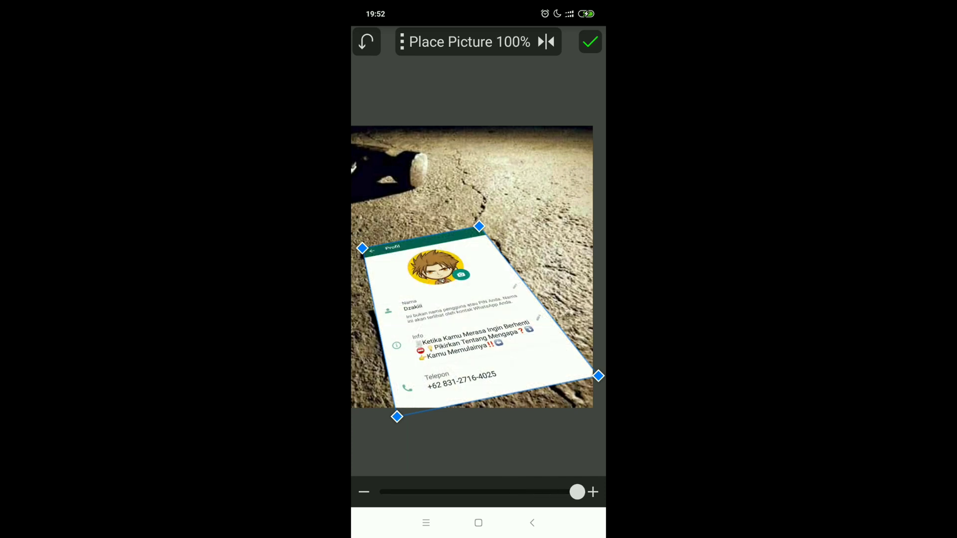
pyautogui.scroll(-1, 471, 291)
pyautogui.scroll(-1, 471, 291)
pyautogui.scroll(-1, 471, 292)
pyautogui.scroll(-1, 471, 291)
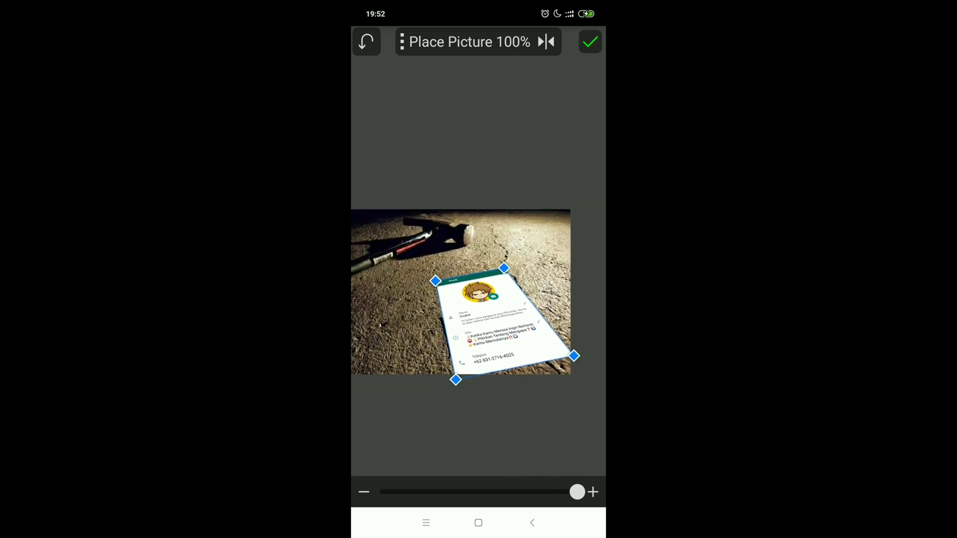
pyautogui.scroll(-1, 461, 291)
# Commit the screenshot, set the cutout blend mode to Multiply, and apply it.
pyautogui.click(590, 41)
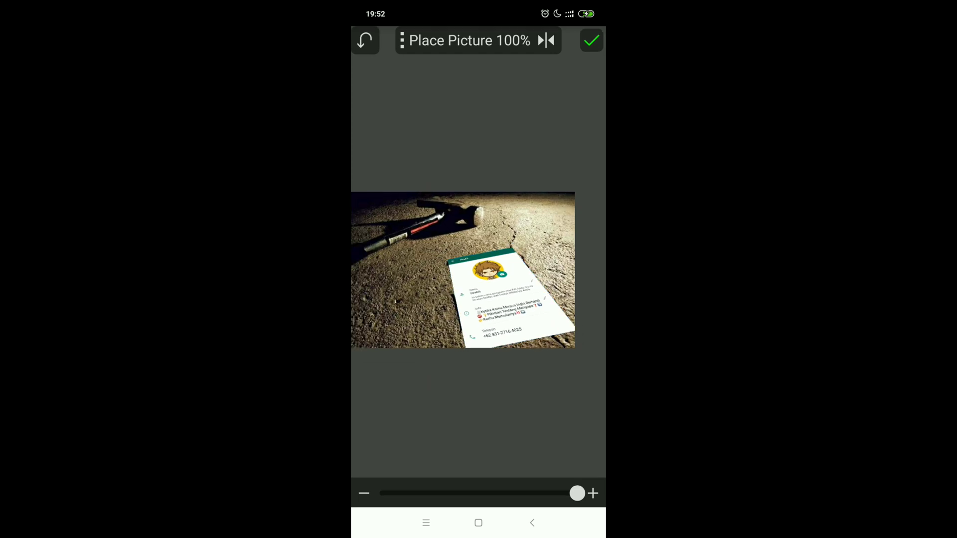
pyautogui.click(414, 42)
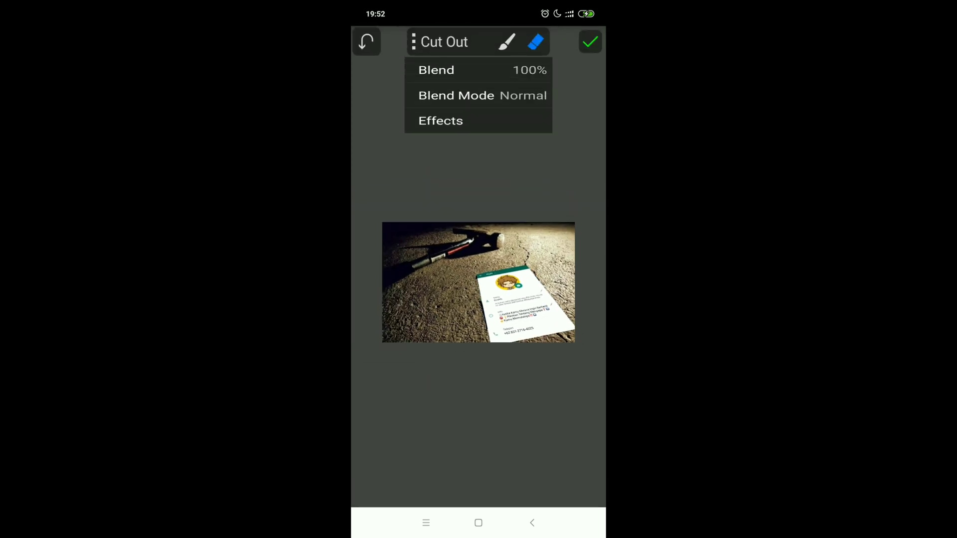
pyautogui.click(463, 109)
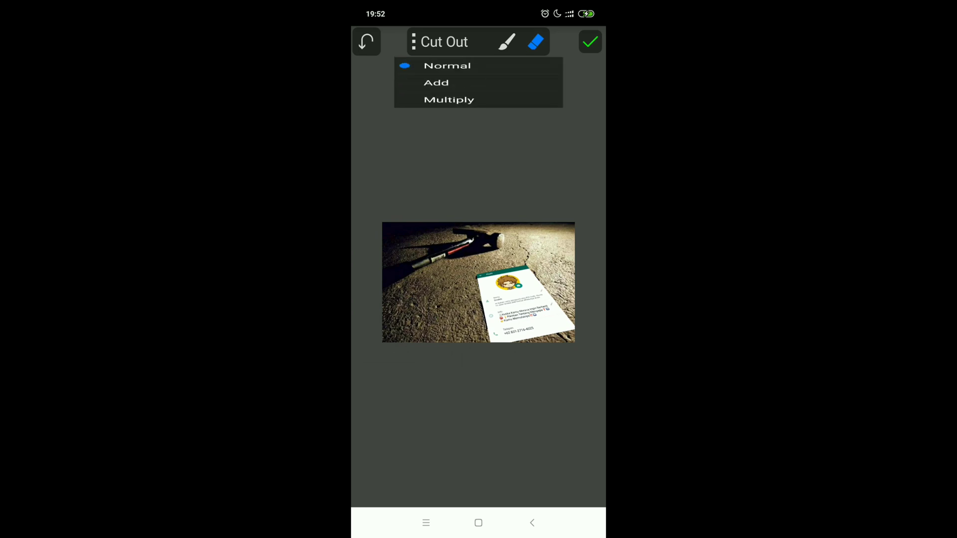
pyautogui.click(448, 143)
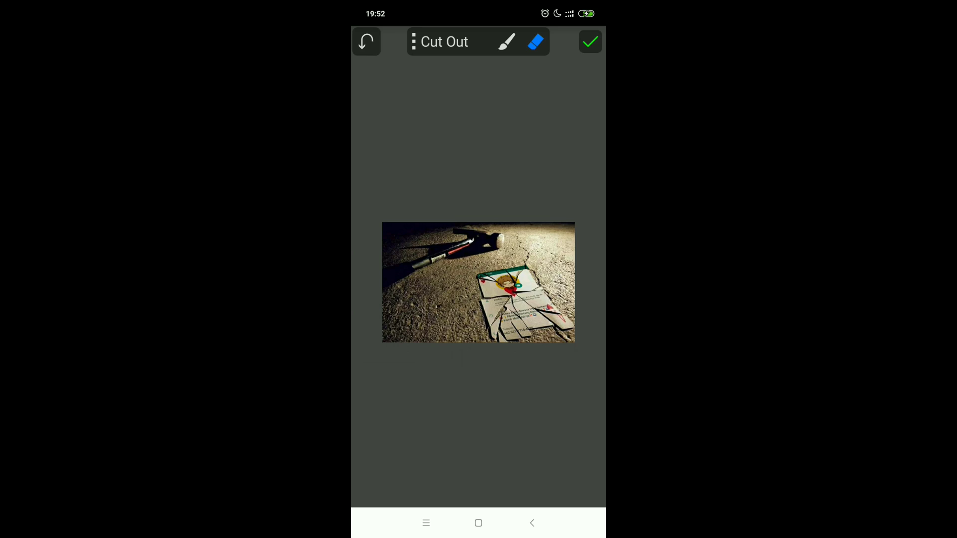
pyautogui.click(590, 42)
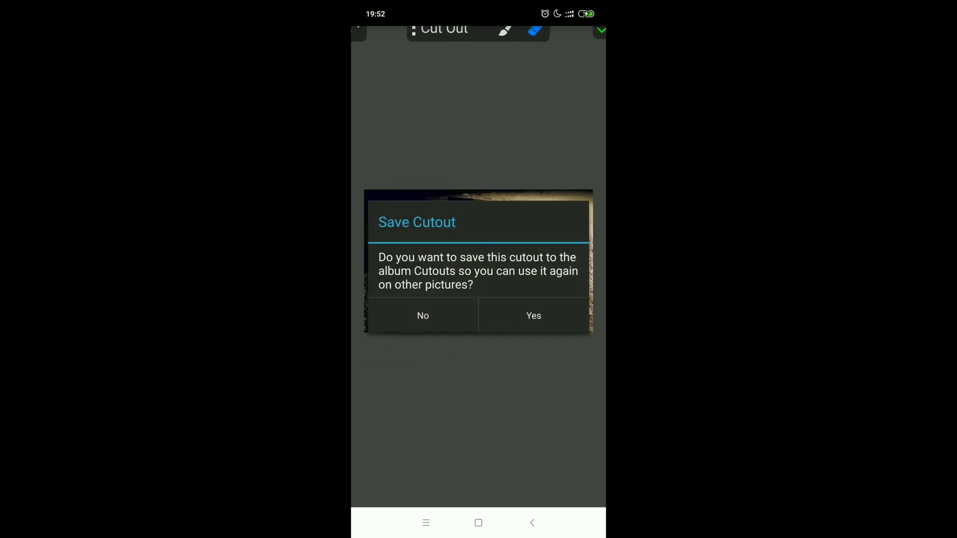
# Answer the Save Cutout prompt, save the picture to the PicSayPro album, and return home.
pyautogui.click(423, 314)
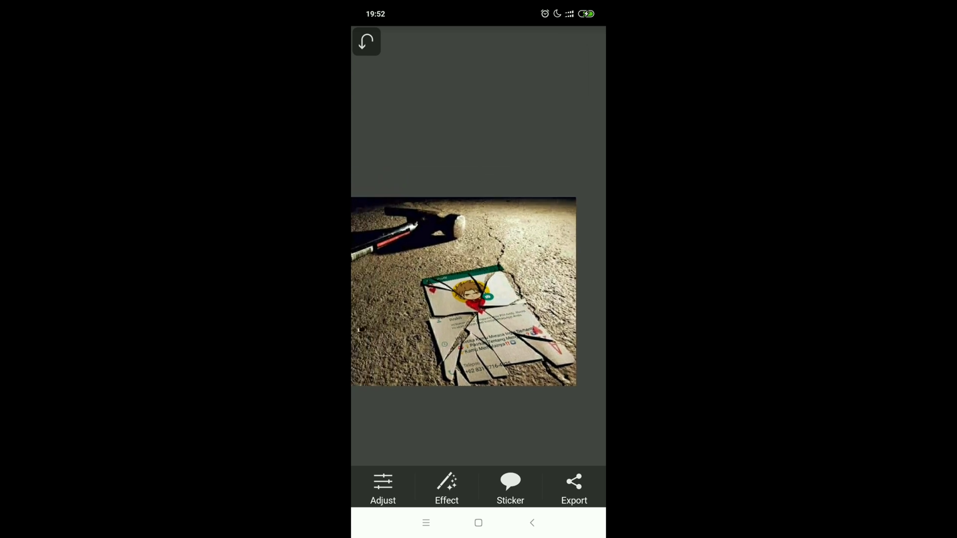
pyautogui.click(574, 486)
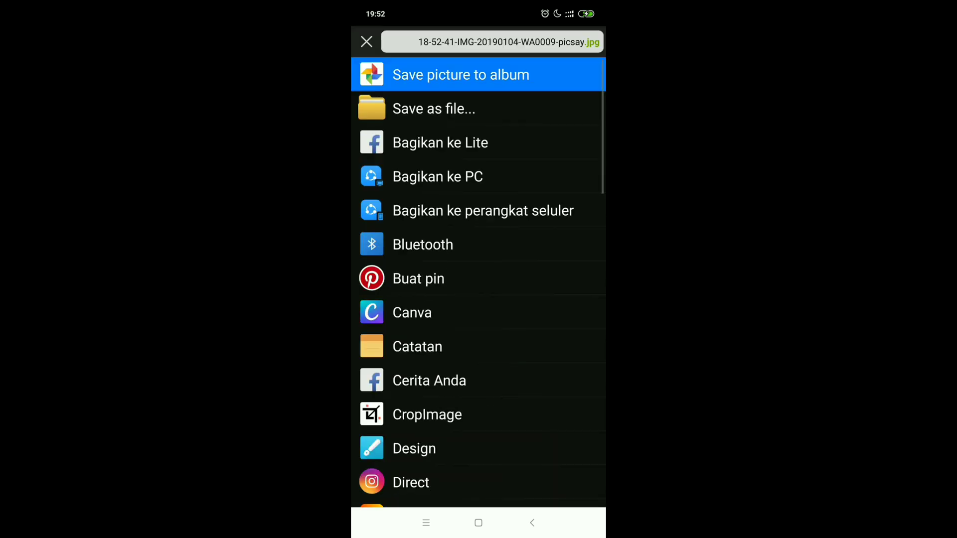
pyautogui.click(448, 70)
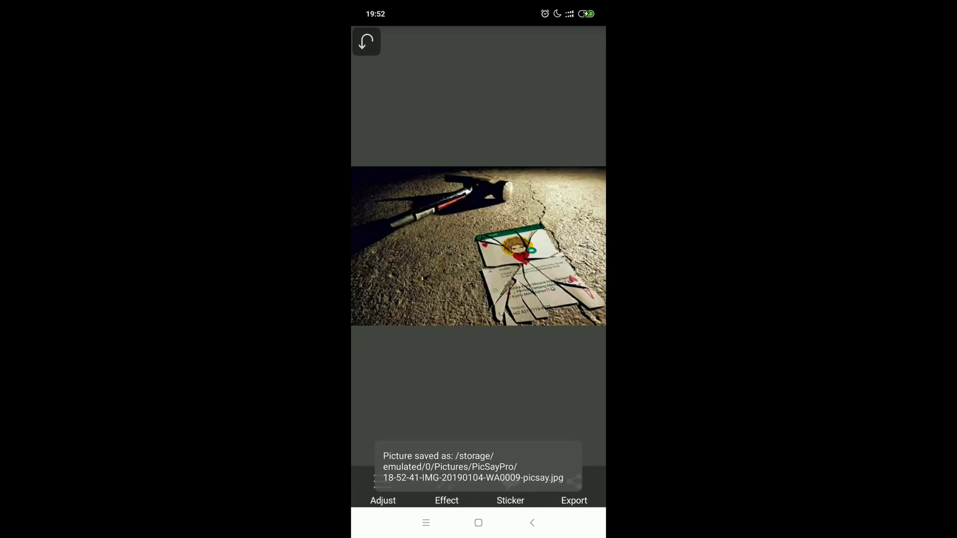
pyautogui.click(532, 523)
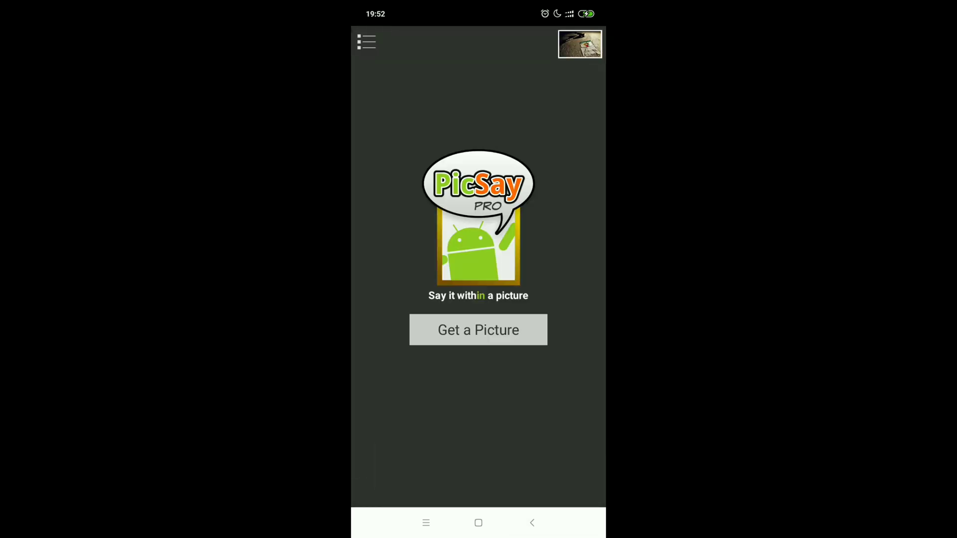
# Import a new picture via the Galeri picker, browsing by Album.
pyautogui.click(478, 330)
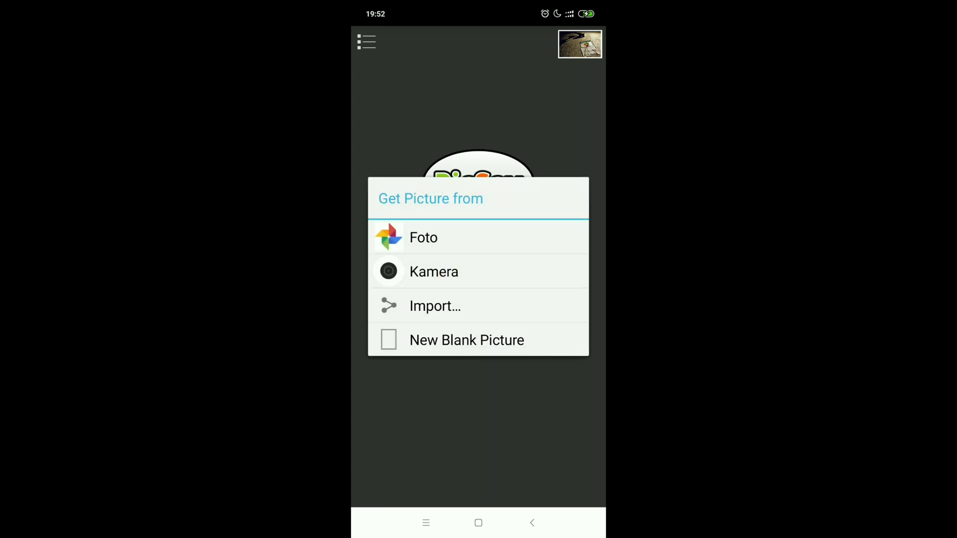
pyautogui.click(435, 305)
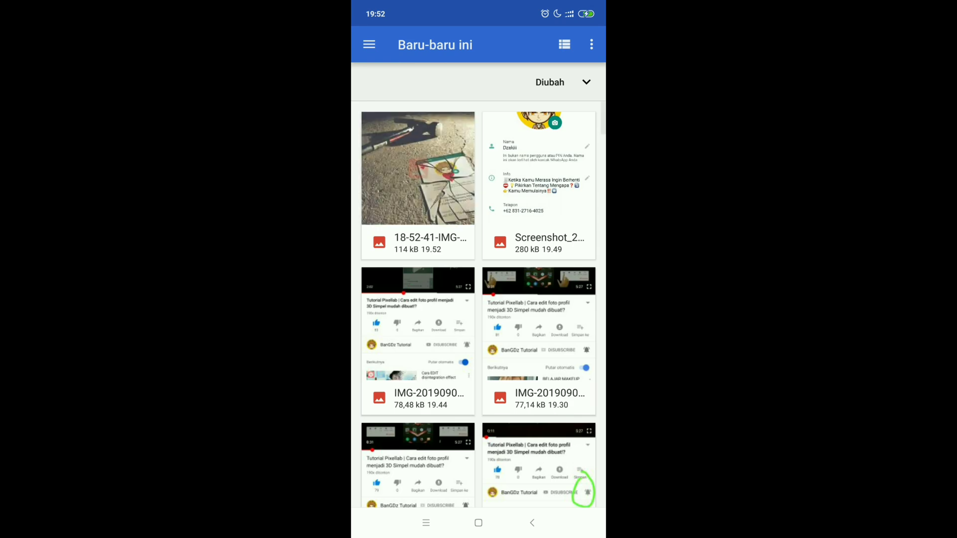
pyautogui.click(416, 169)
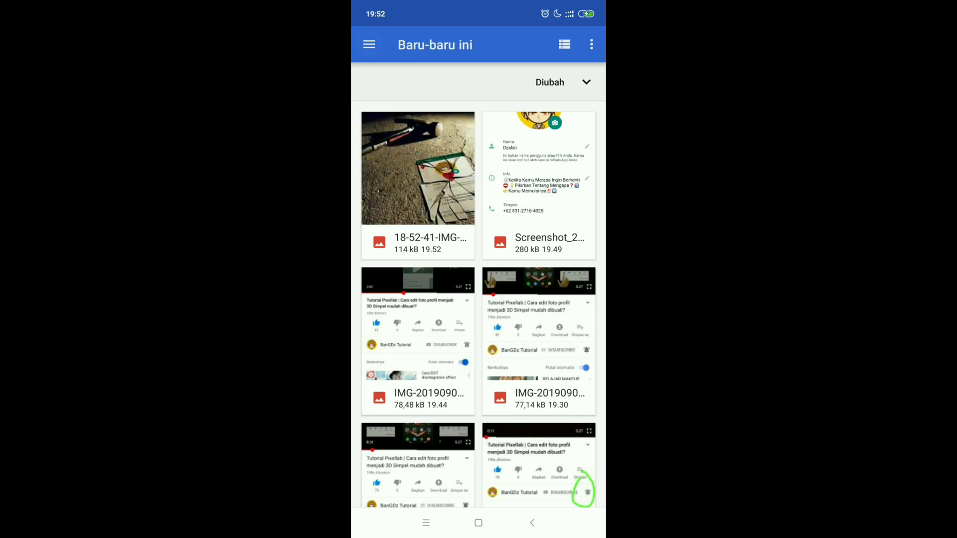
pyautogui.click(369, 45)
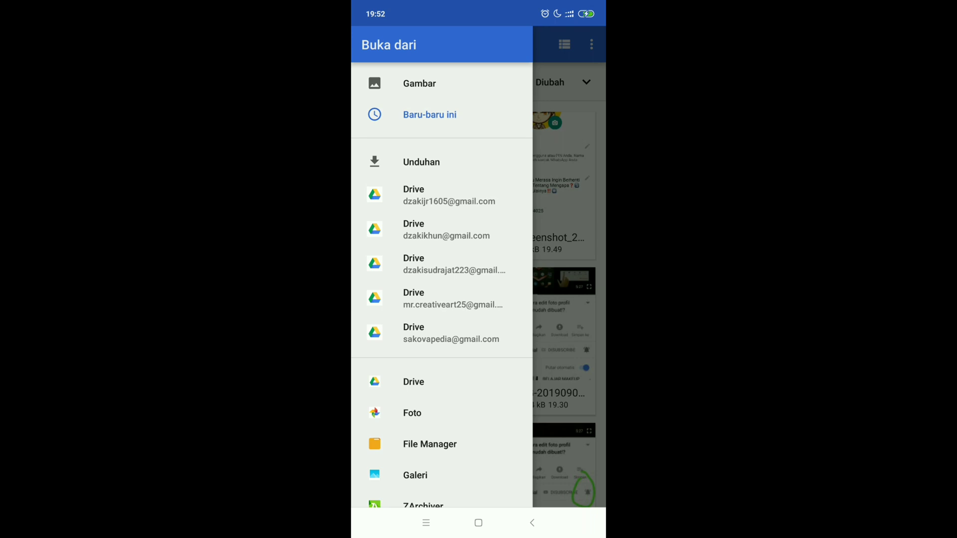
pyautogui.click(462, 475)
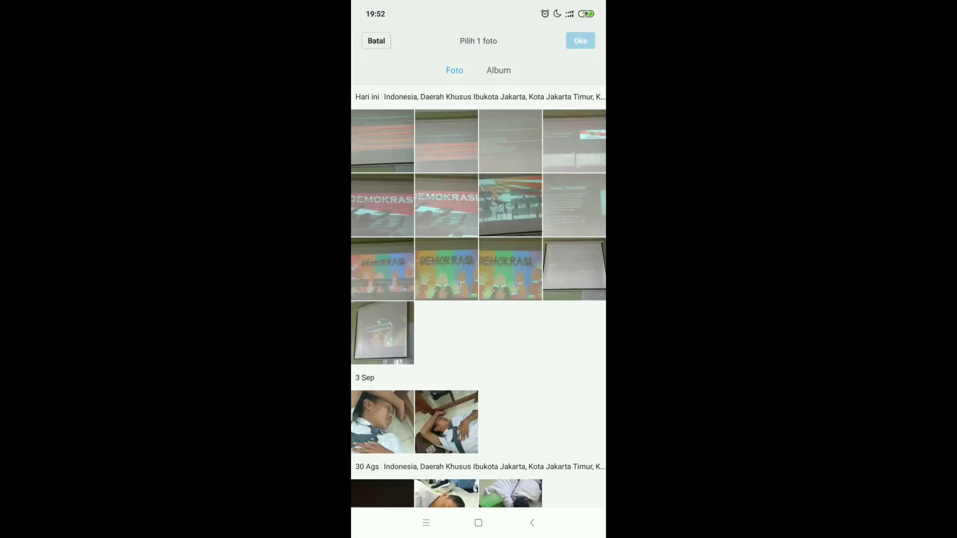
pyautogui.click(499, 70)
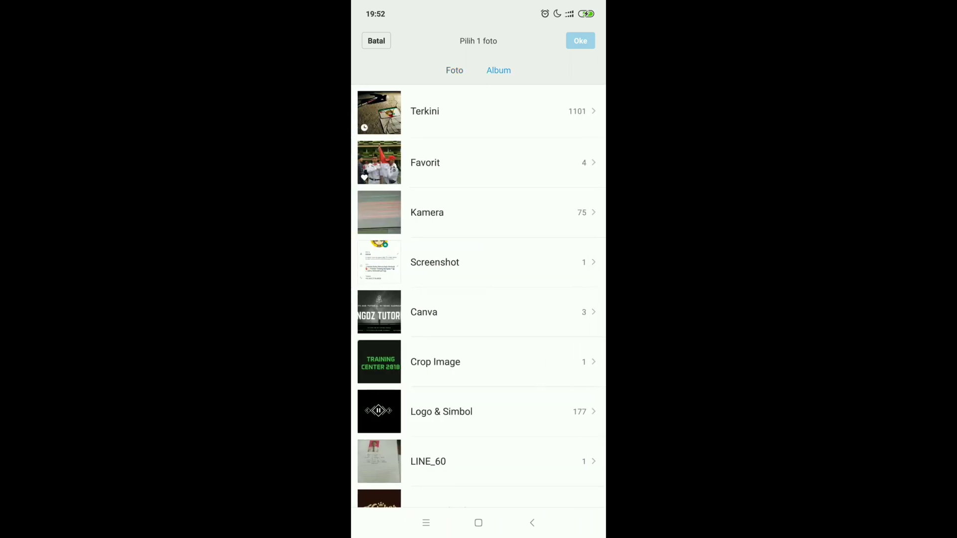
# Open the PicSayPro album and select a photo to import.
pyautogui.scroll(-1, 479, 299)
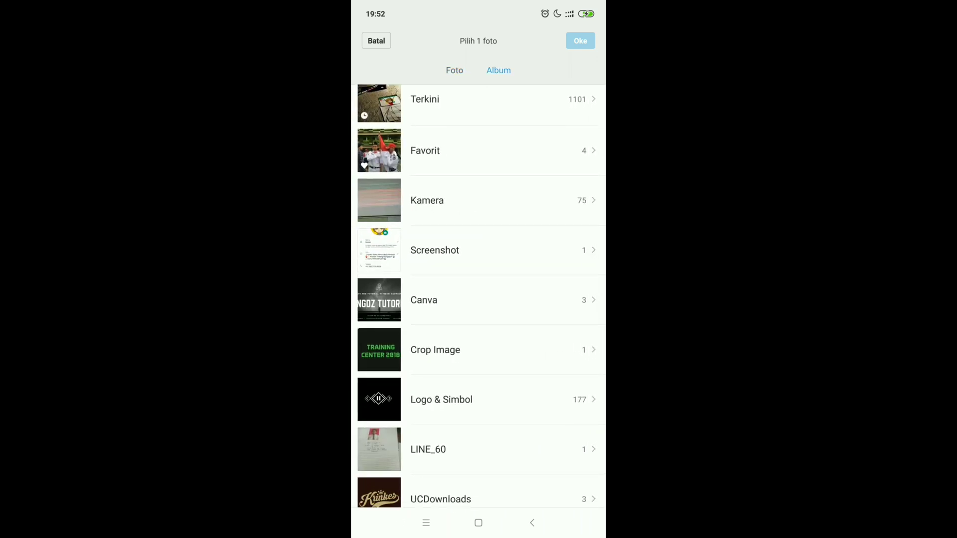
pyautogui.scroll(-2, 478, 299)
pyautogui.scroll(-1, 479, 299)
pyautogui.scroll(-1, 479, 299)
pyautogui.scroll(-2, 479, 299)
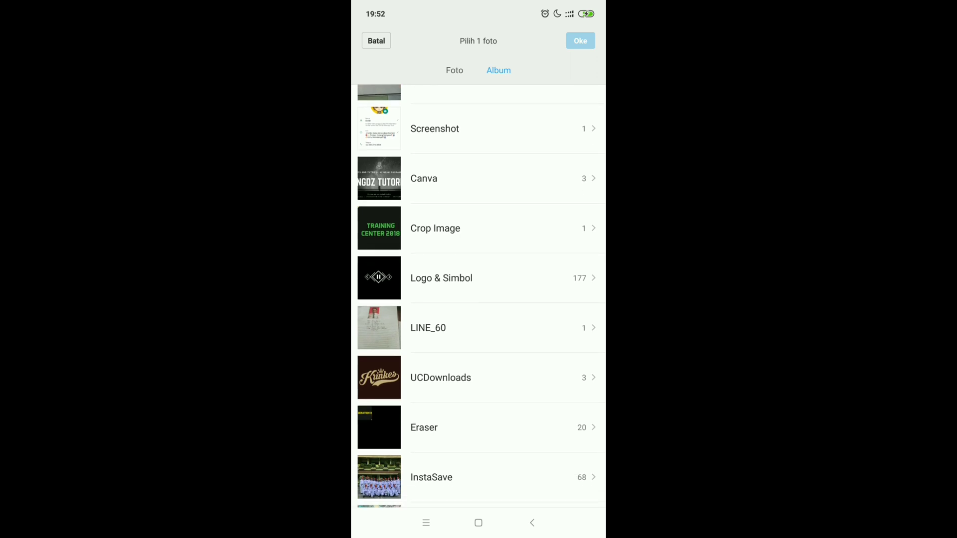
pyautogui.scroll(-2, 479, 299)
pyautogui.scroll(-2, 479, 300)
pyautogui.scroll(-2, 478, 299)
pyautogui.scroll(-4, 479, 299)
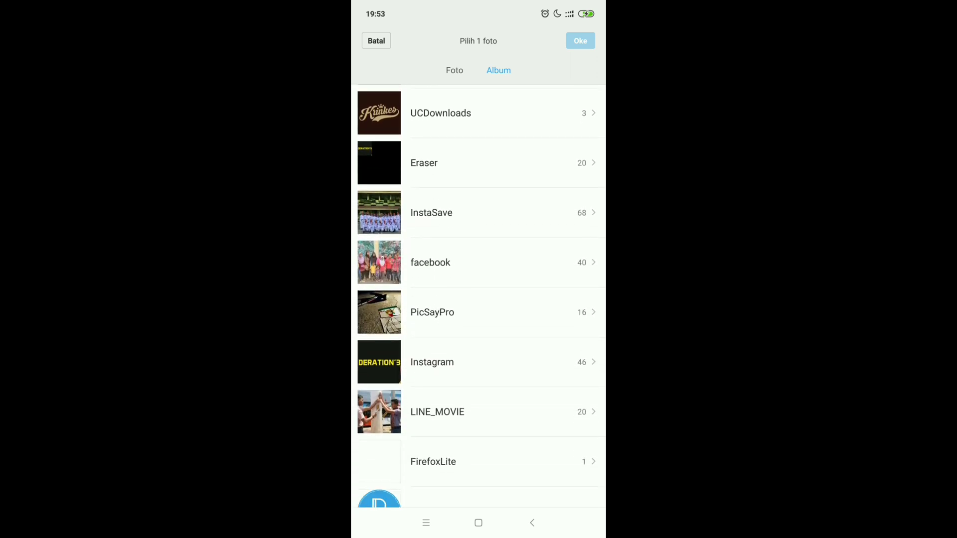
pyautogui.scroll(-3, 478, 299)
pyautogui.scroll(-2, 479, 299)
pyautogui.scroll(-1, 478, 299)
pyautogui.click(430, 416)
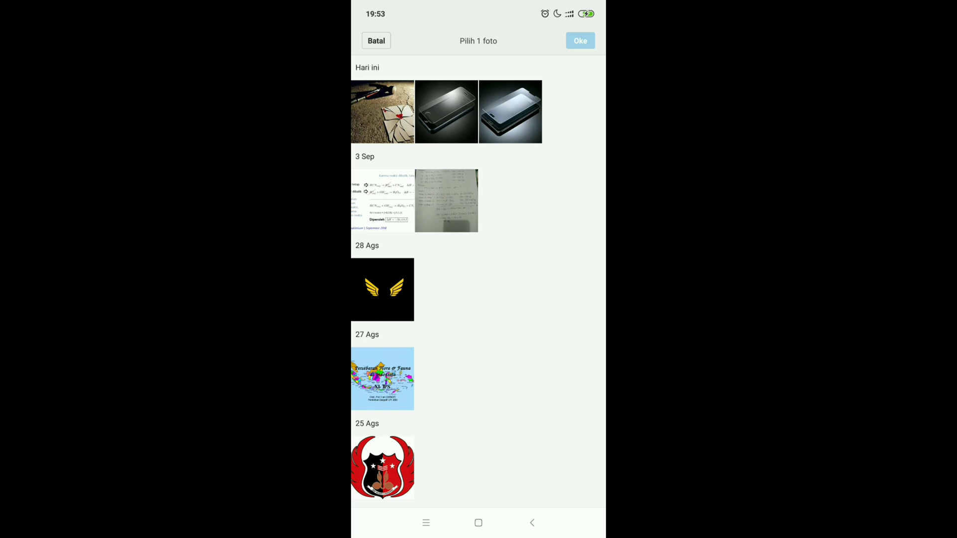
pyautogui.click(382, 112)
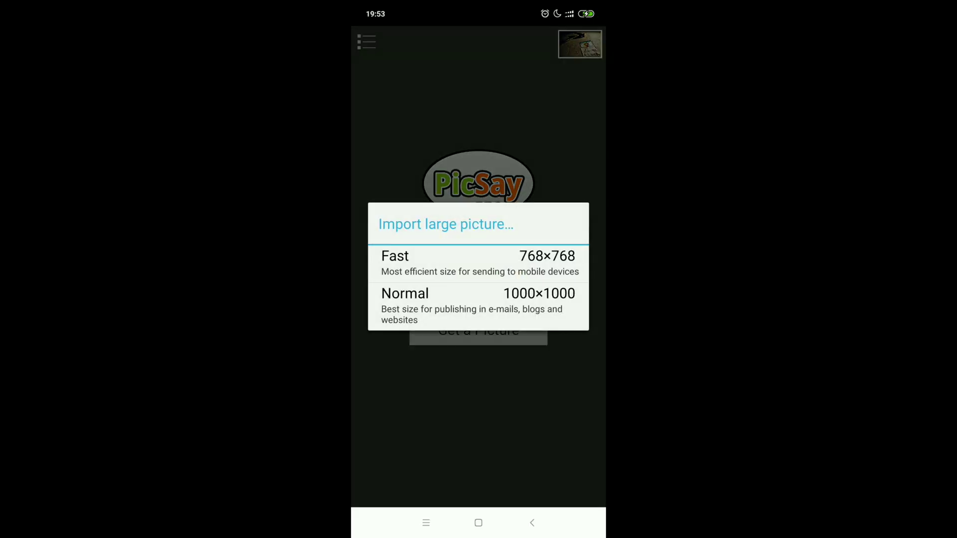
# Load the glass screen-protector photo at the chosen import size and start Insert Picture.
pyautogui.click(478, 305)
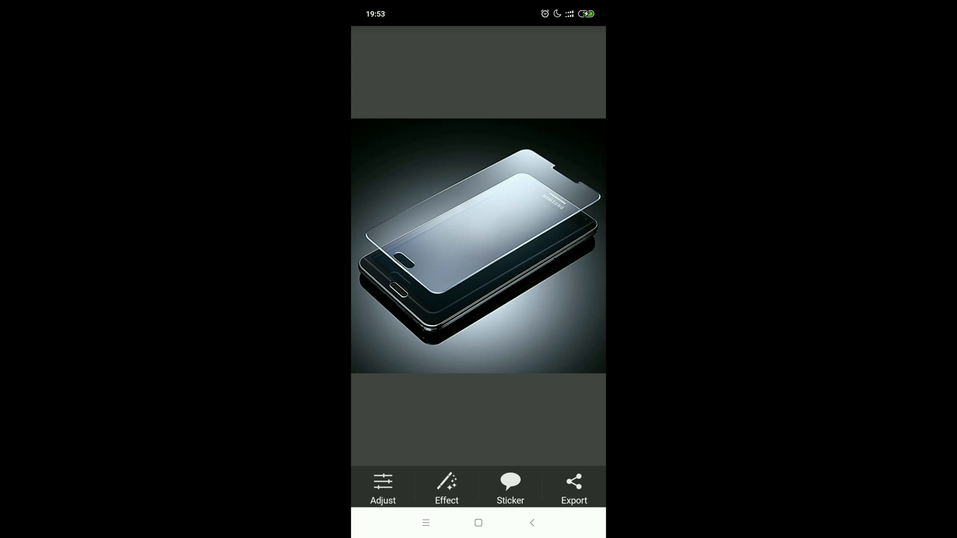
pyautogui.click(447, 487)
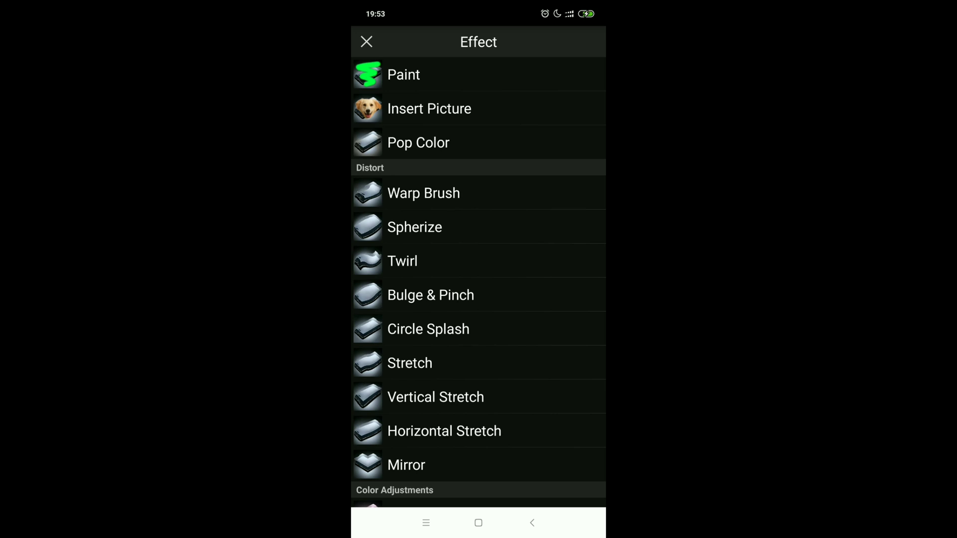
pyautogui.click(428, 109)
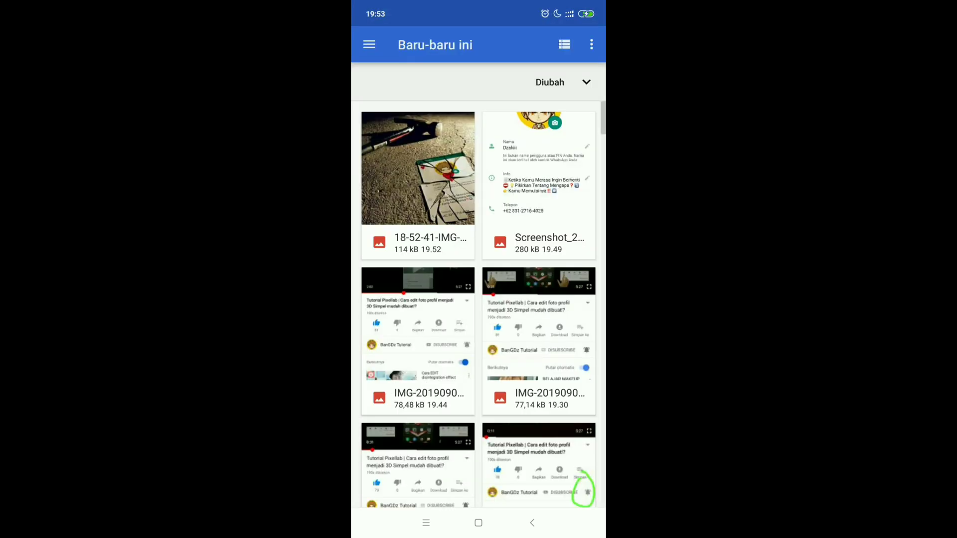
# Crop the WhatsApp profile screenshot to about 1080 × 1747 and place it on the phone photo.
pyautogui.click(538, 190)
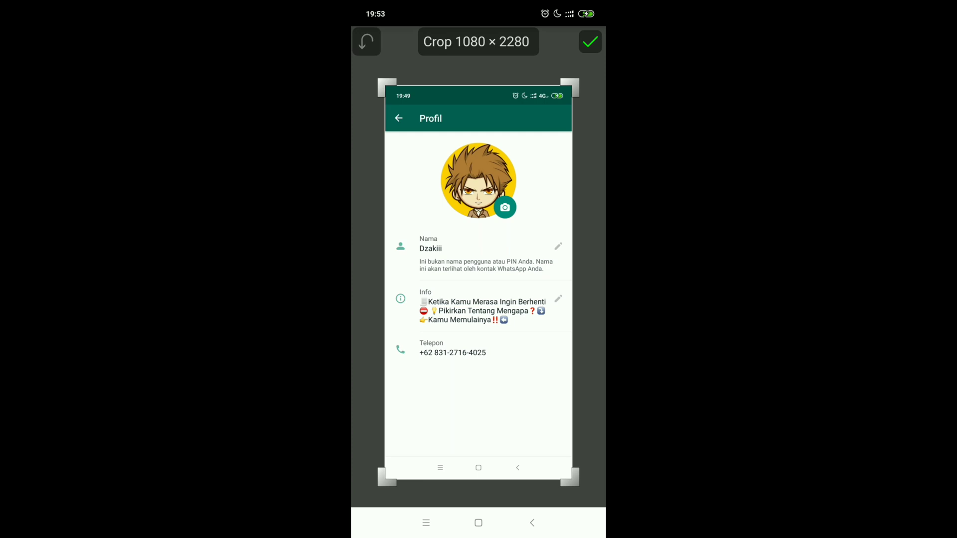
pyautogui.moveTo(479, 85); pyautogui.dragTo(479, 105)
pyautogui.moveTo(479, 479)
pyautogui.mouseDown()
pyautogui.moveTo(478, 397)
pyautogui.moveTo(479, 407)
pyautogui.mouseUp()
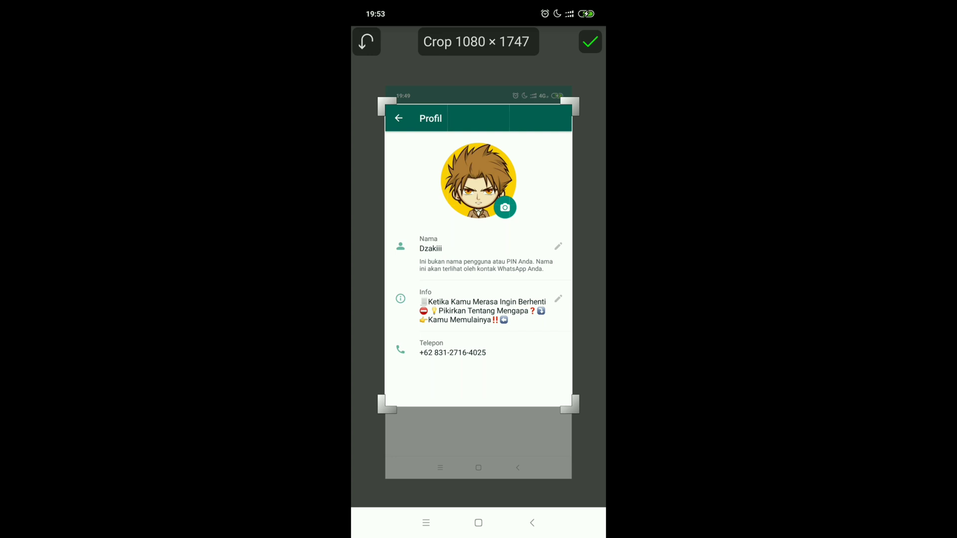
pyautogui.click(590, 42)
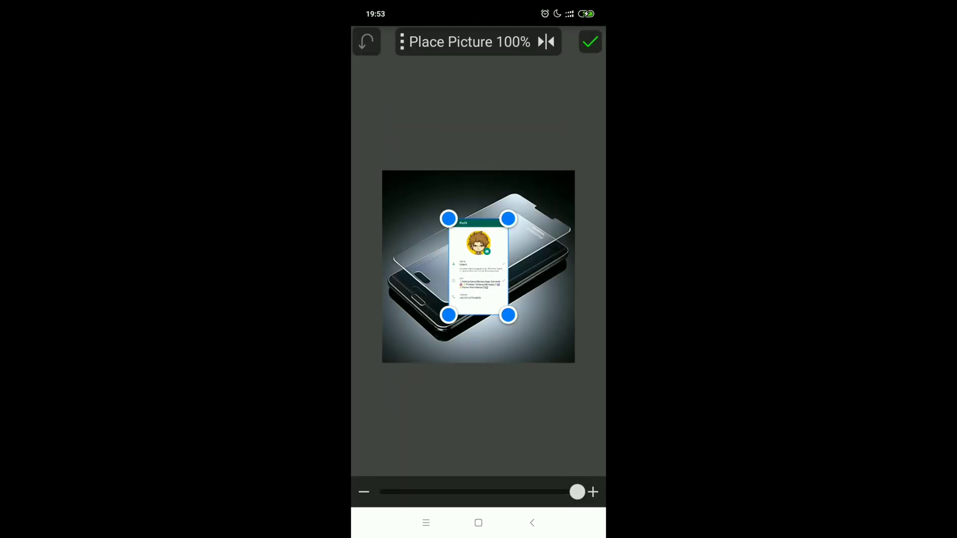
# Zoom in, then move and rotate the profile screenshot clockwise to match the phone's tilt.
pyautogui.scroll(2, 478, 267)
pyautogui.scroll(2, 479, 266)
pyautogui.scroll(1, 478, 266)
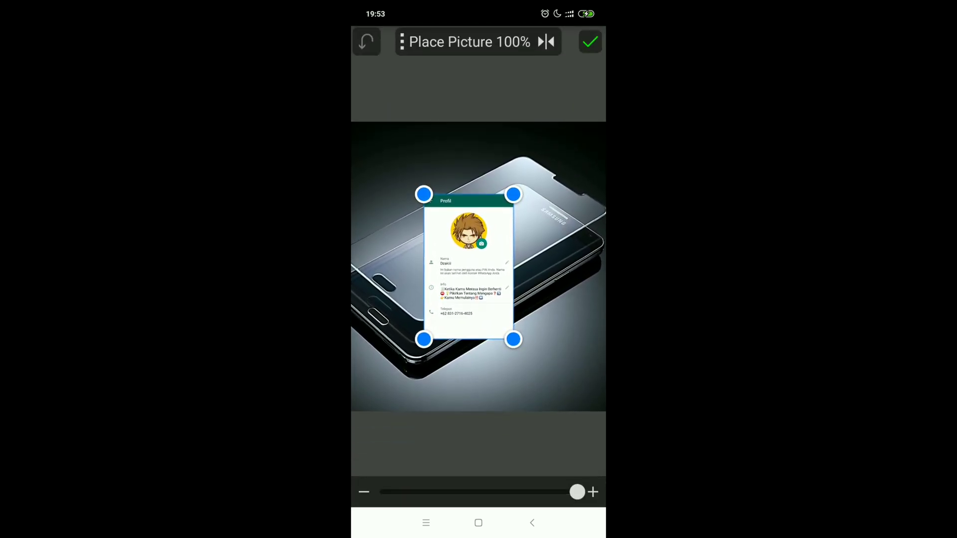
pyautogui.moveTo(469, 267); pyautogui.dragTo(468, 252)
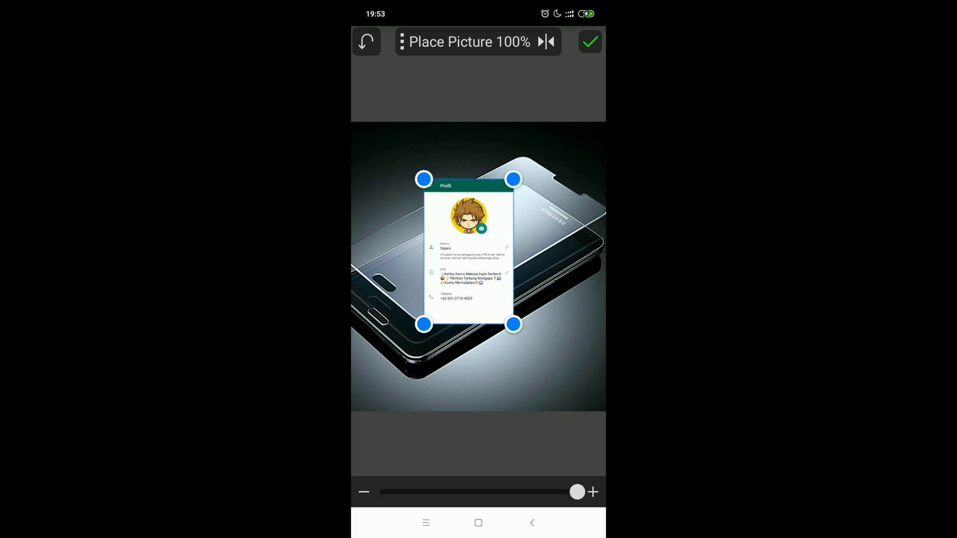
pyautogui.moveTo(424, 179)
pyautogui.mouseDown()
pyautogui.moveTo(453, 168)
pyautogui.moveTo(504, 173)
pyautogui.mouseUp()
pyautogui.moveTo(468, 252); pyautogui.dragTo(467, 245)
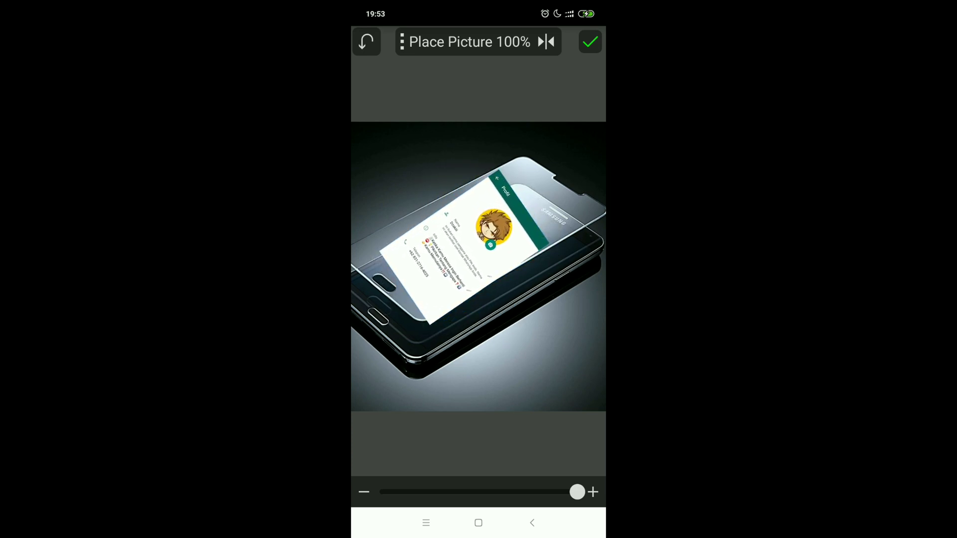
pyautogui.moveTo(501, 166); pyautogui.dragTo(504, 168)
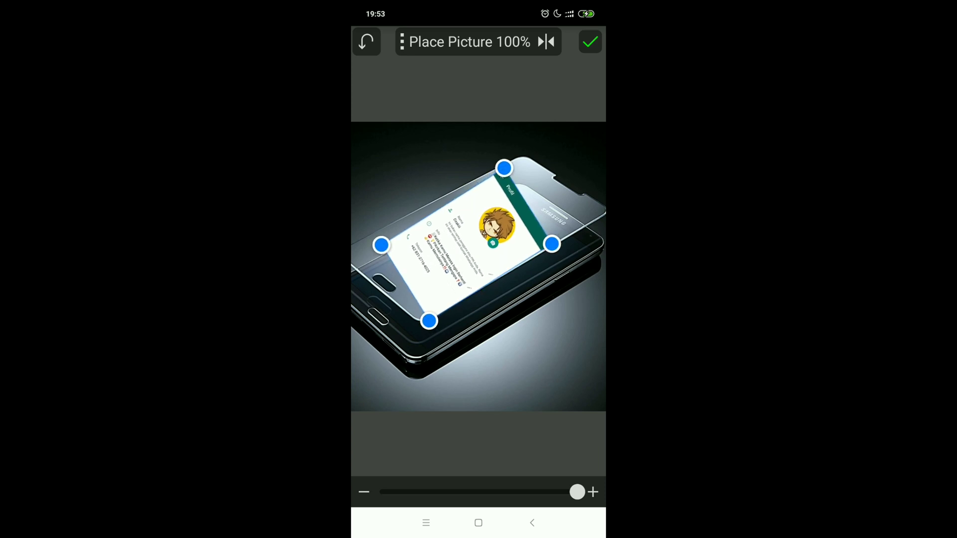
pyautogui.scroll(3, 479, 267)
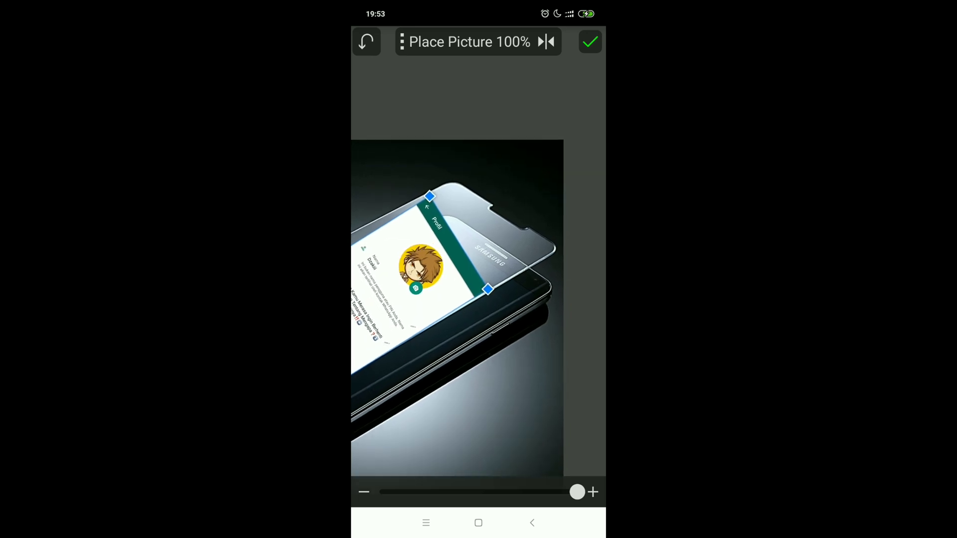
# Drag the screenshot's corners onto the glass screen's corners and confirm the warped placement.
pyautogui.moveTo(499, 239); pyautogui.dragTo(568, 203)
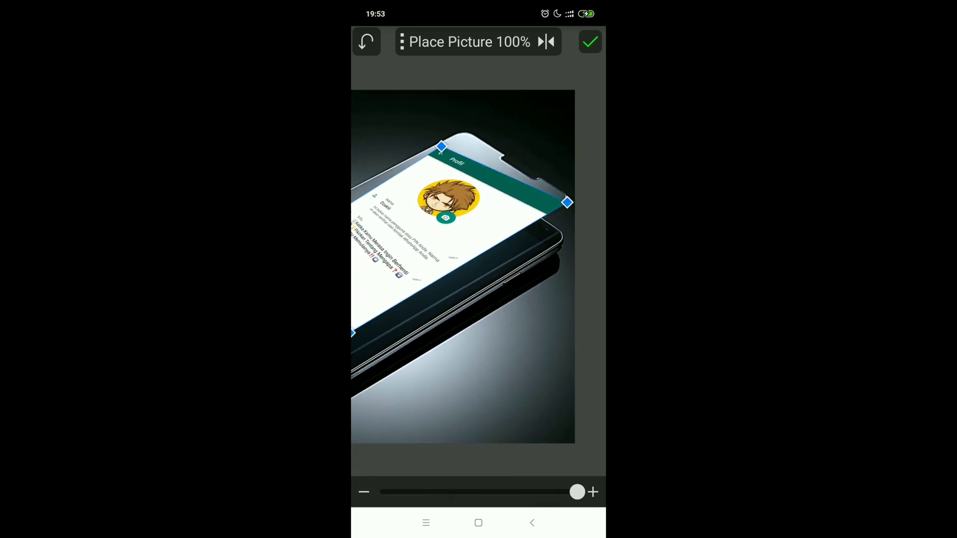
pyautogui.moveTo(441, 147); pyautogui.dragTo(458, 124)
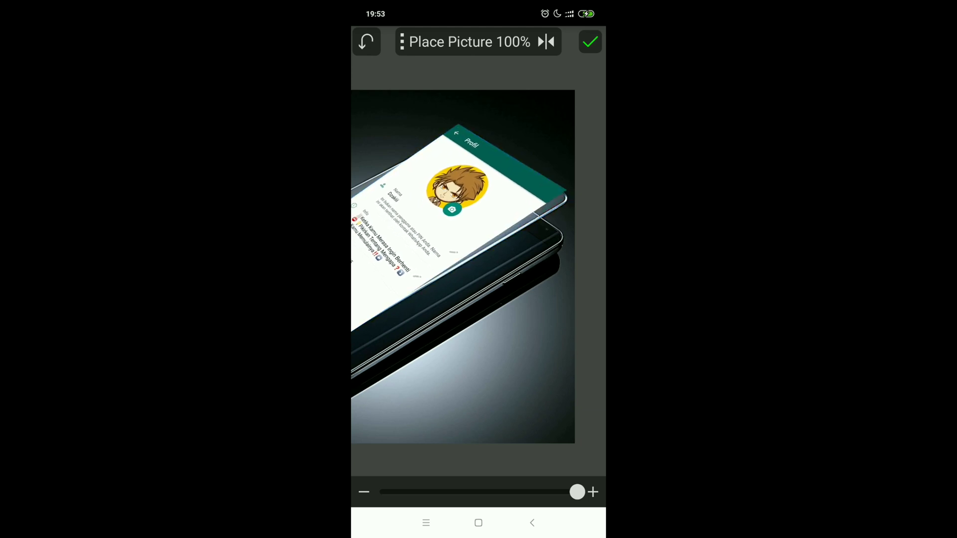
pyautogui.moveTo(567, 202)
pyautogui.mouseDown()
pyautogui.moveTo(560, 198)
pyautogui.moveTo(575, 199)
pyautogui.mouseUp()
pyautogui.moveTo(458, 123); pyautogui.dragTo(469, 129)
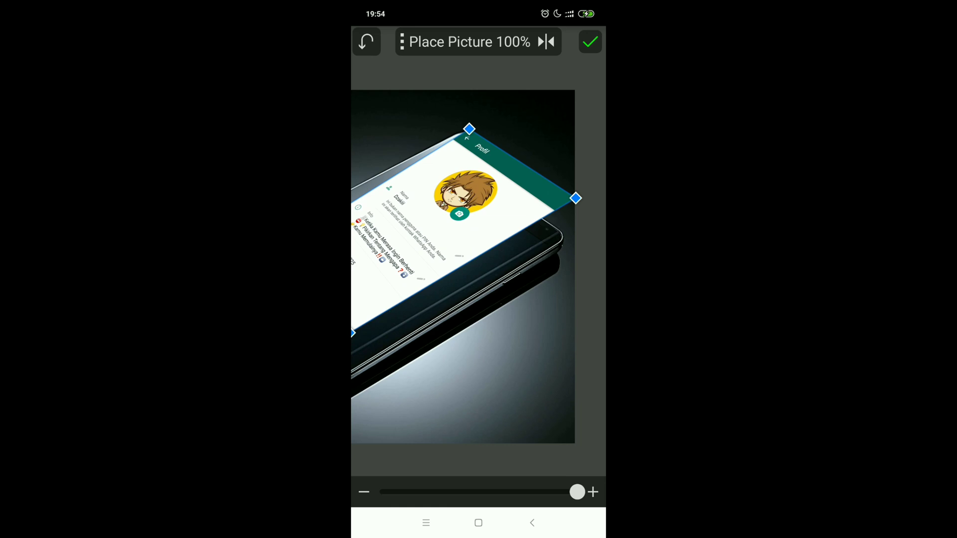
pyautogui.moveTo(469, 269)
pyautogui.mouseDown()
pyautogui.moveTo(598, 284)
pyautogui.moveTo(479, 247)
pyautogui.mouseUp()
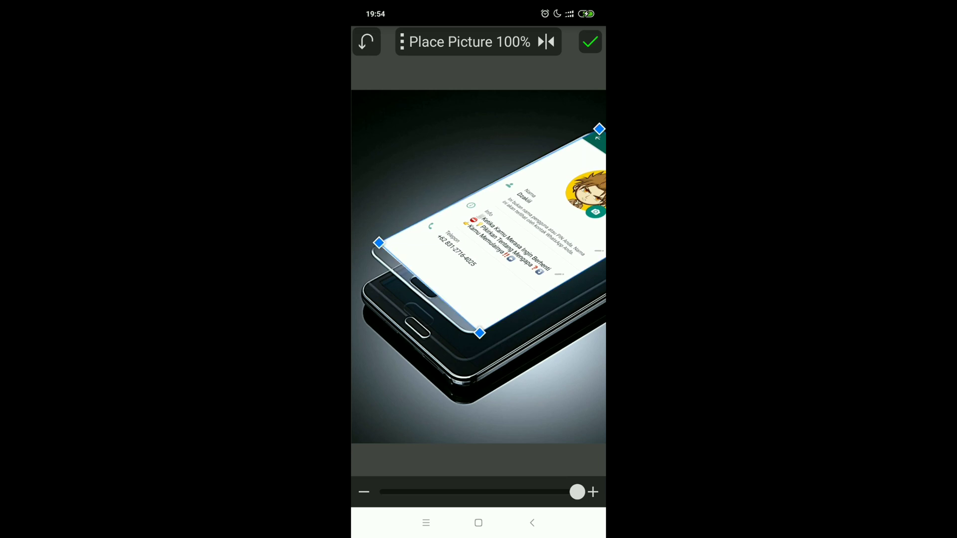
pyautogui.moveTo(518, 240); pyautogui.dragTo(512, 247)
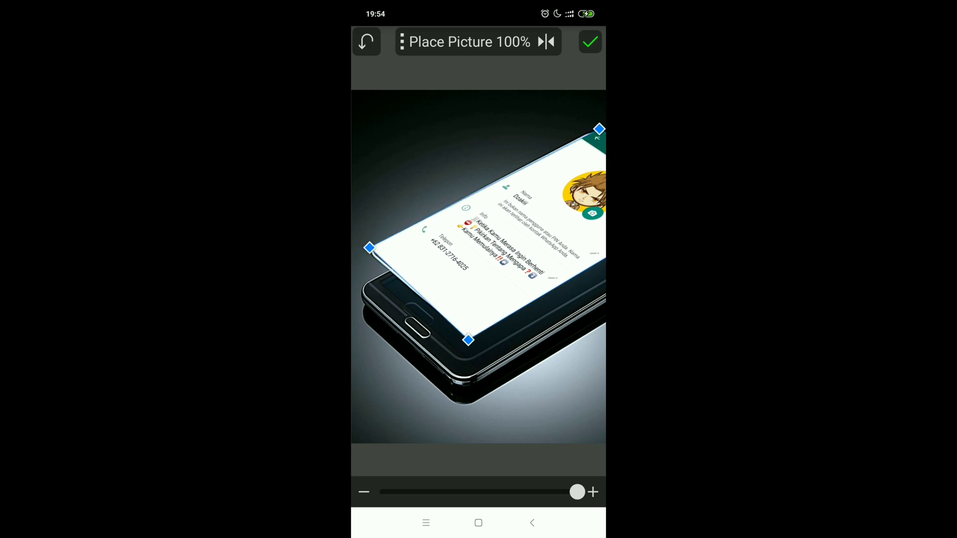
pyautogui.moveTo(368, 248); pyautogui.dragTo(368, 252)
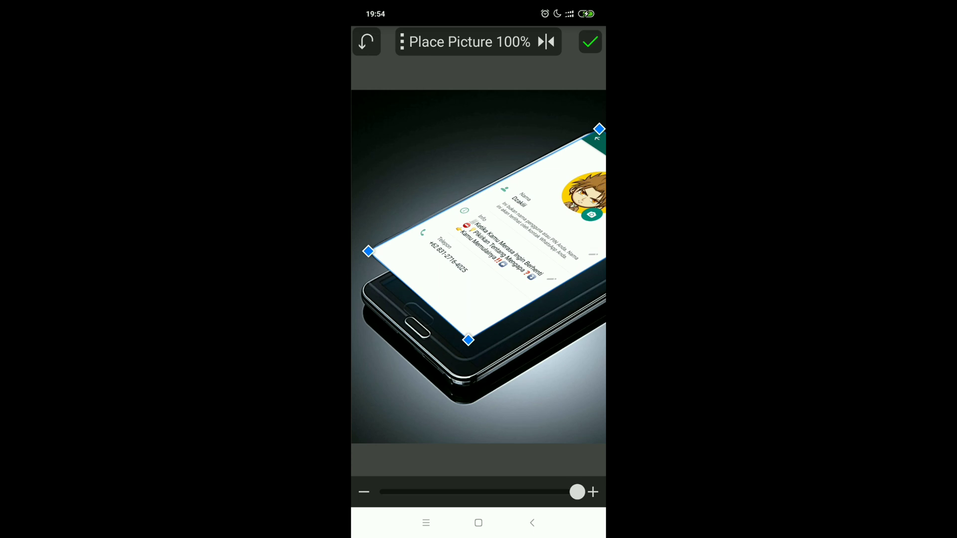
pyautogui.scroll(5, 479, 269)
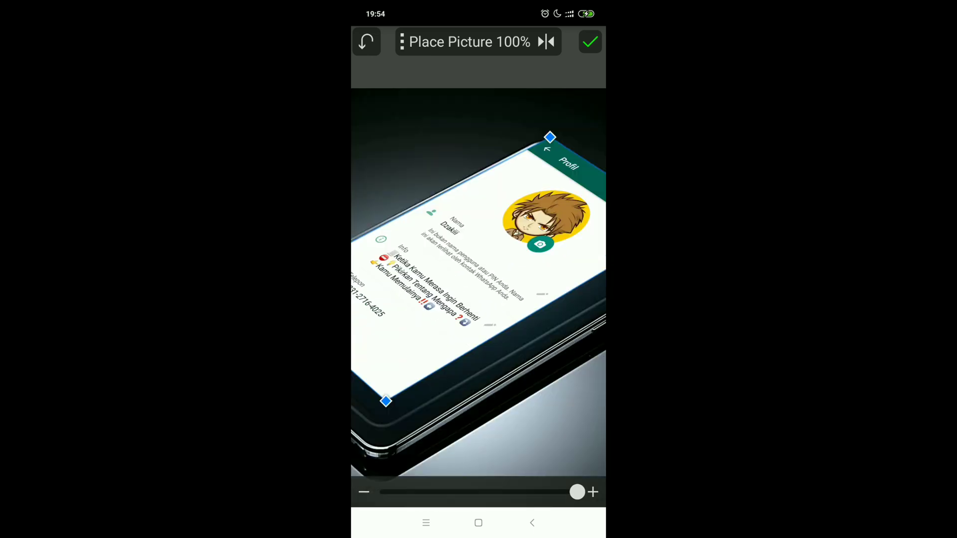
pyautogui.moveTo(550, 137); pyautogui.dragTo(547, 133)
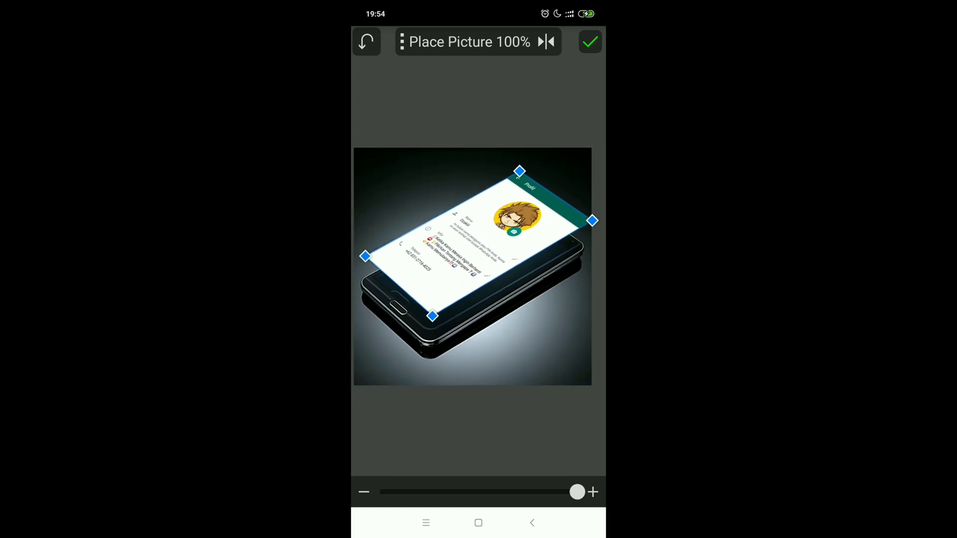
pyautogui.click(590, 42)
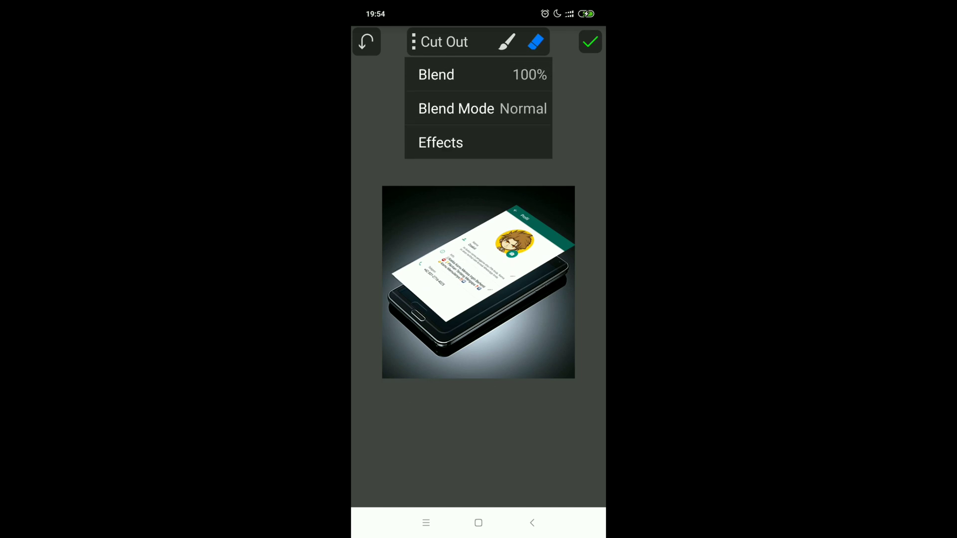
# Apply the cutout with Multiply blend mode and decline saving the cutout.
pyautogui.click(479, 109)
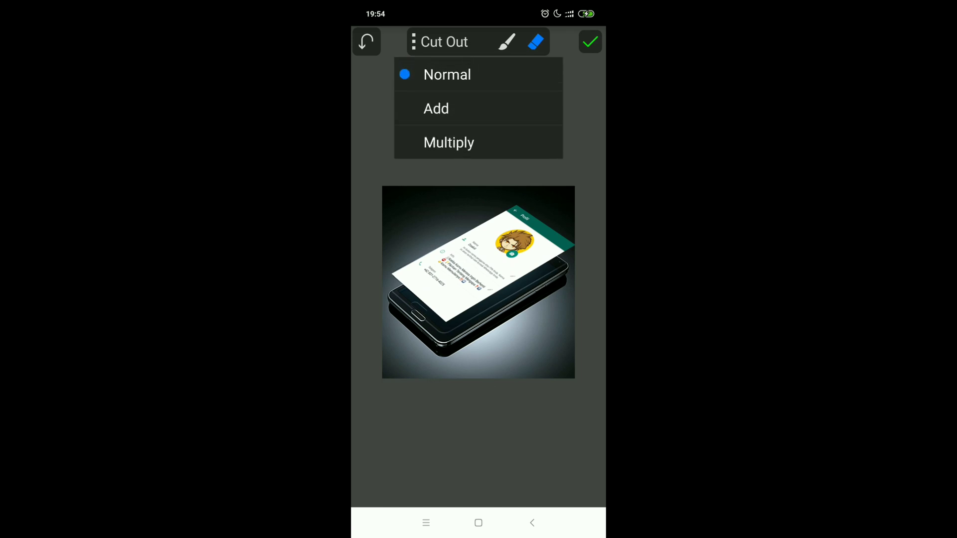
pyautogui.click(449, 143)
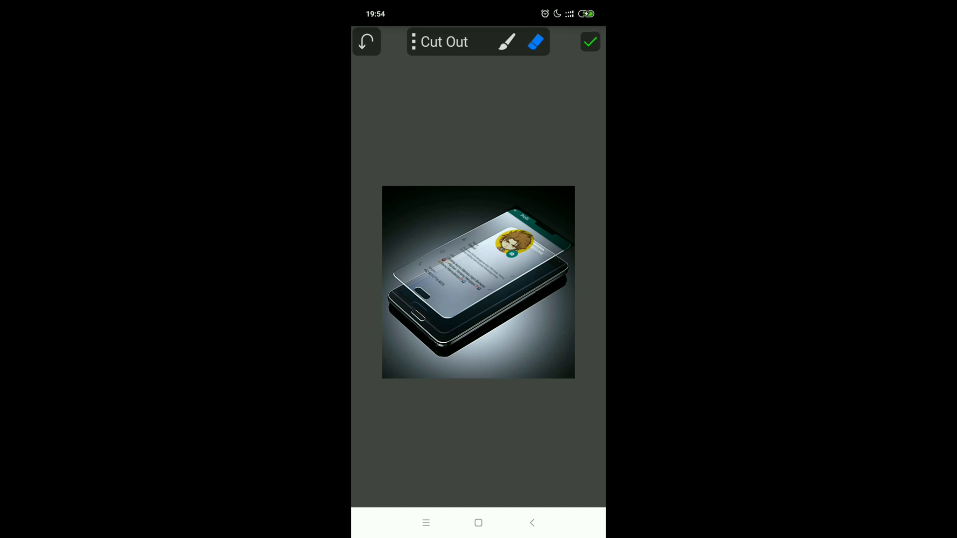
pyautogui.click(590, 42)
pyautogui.click(423, 316)
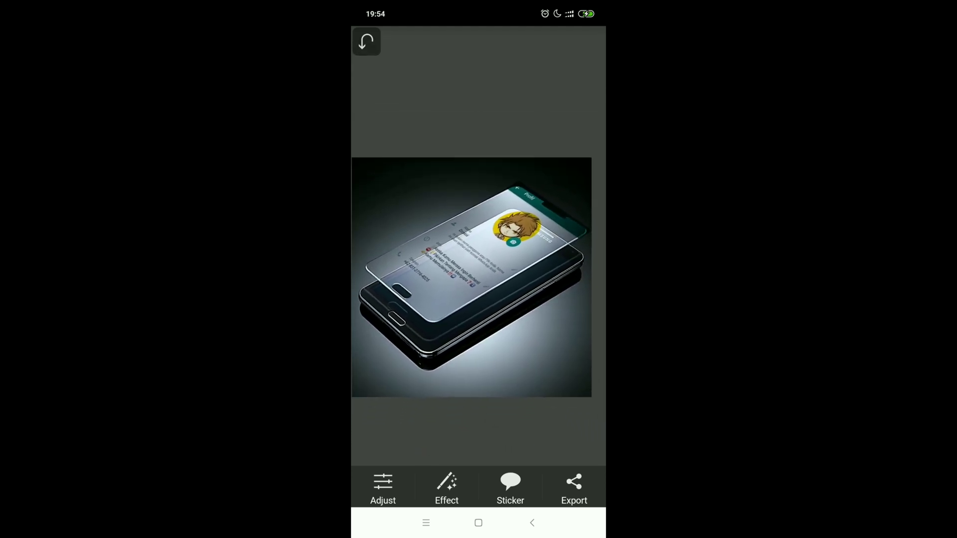
# Export the finished glass-protector composite image.
pyautogui.click(574, 487)
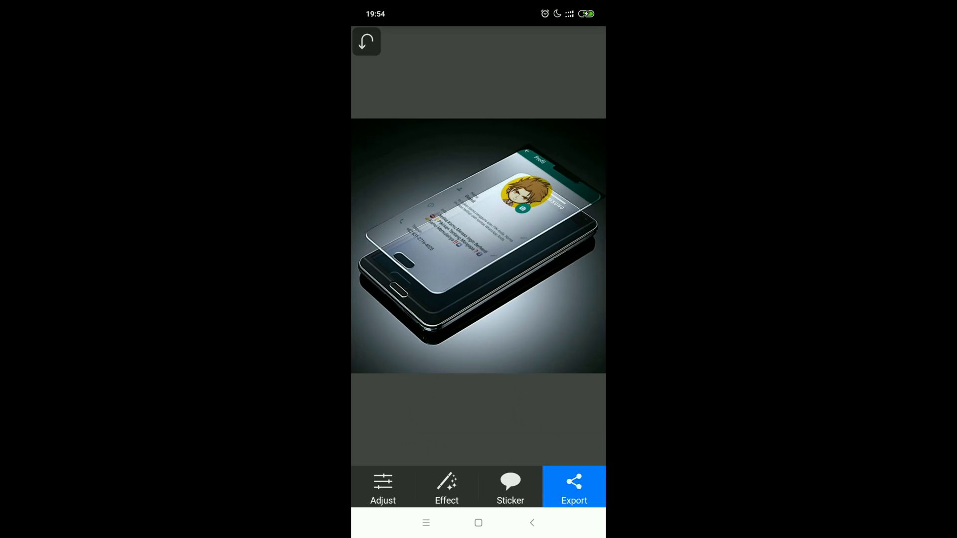